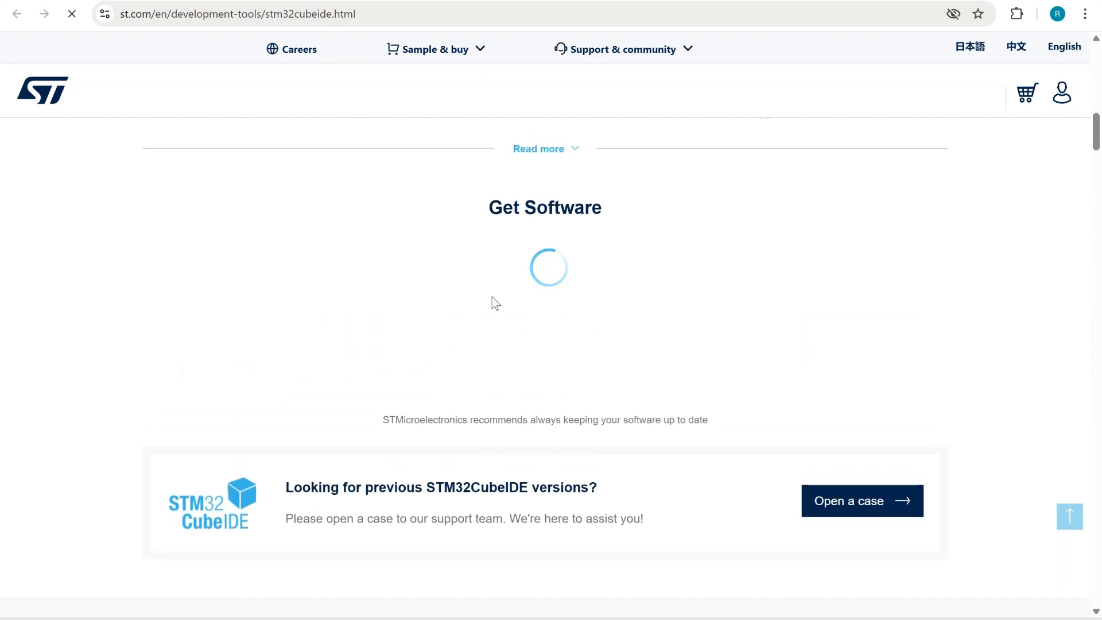
Request the latest STM32CubeIDE Windows installer and accept its license agreement
scroll(495, 303, down, 1)
scroll(502, 305, down, 1)
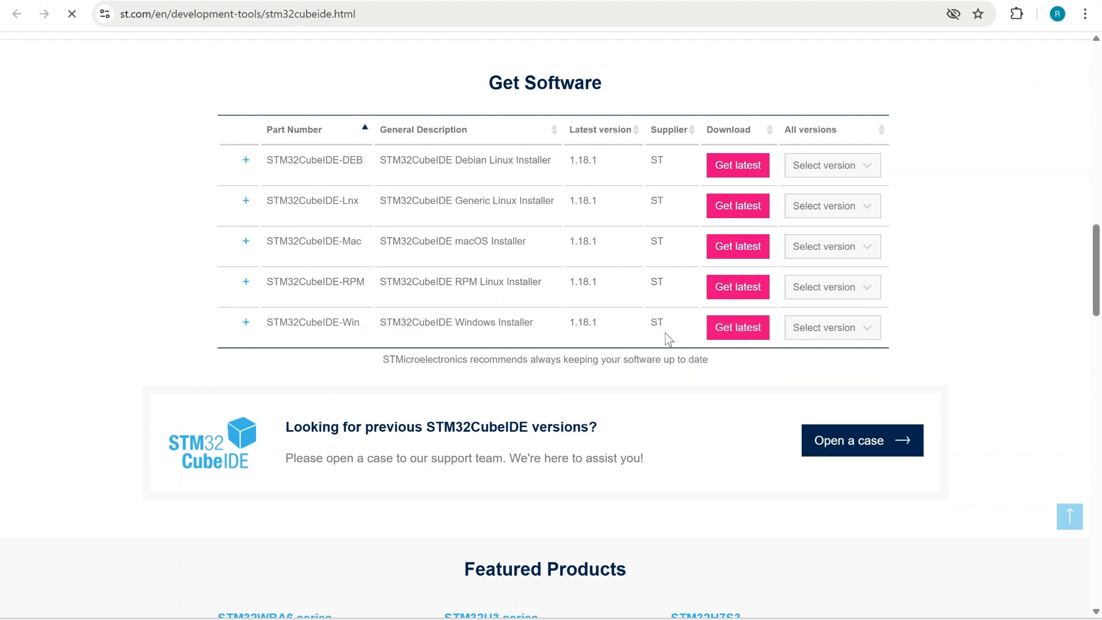
click(724, 333)
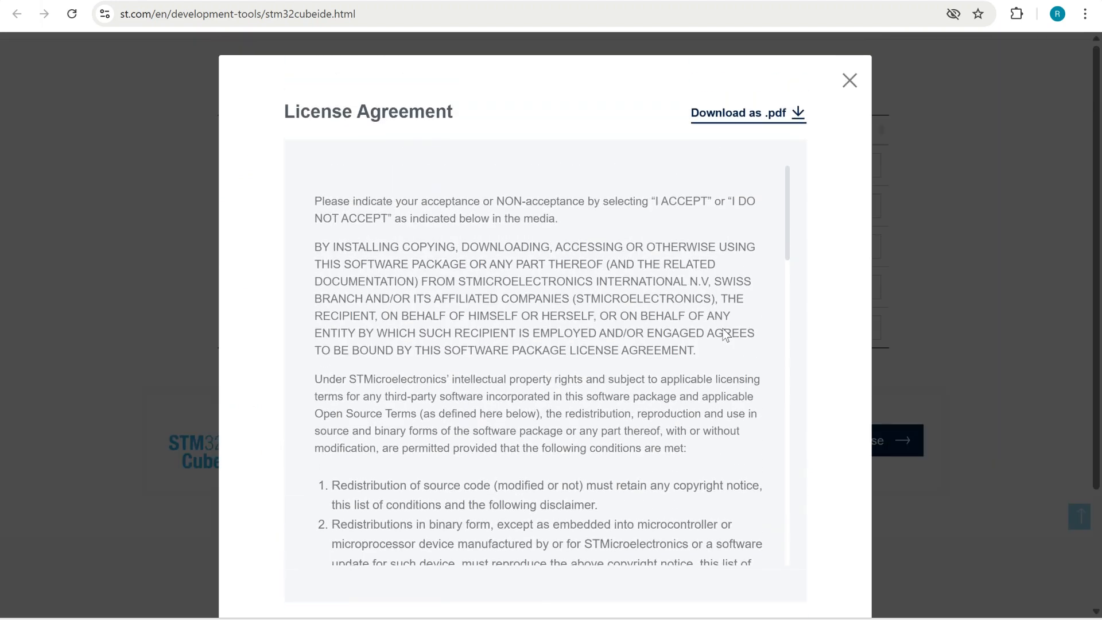
scroll(725, 335, down, 10)
scroll(726, 335, down, 10)
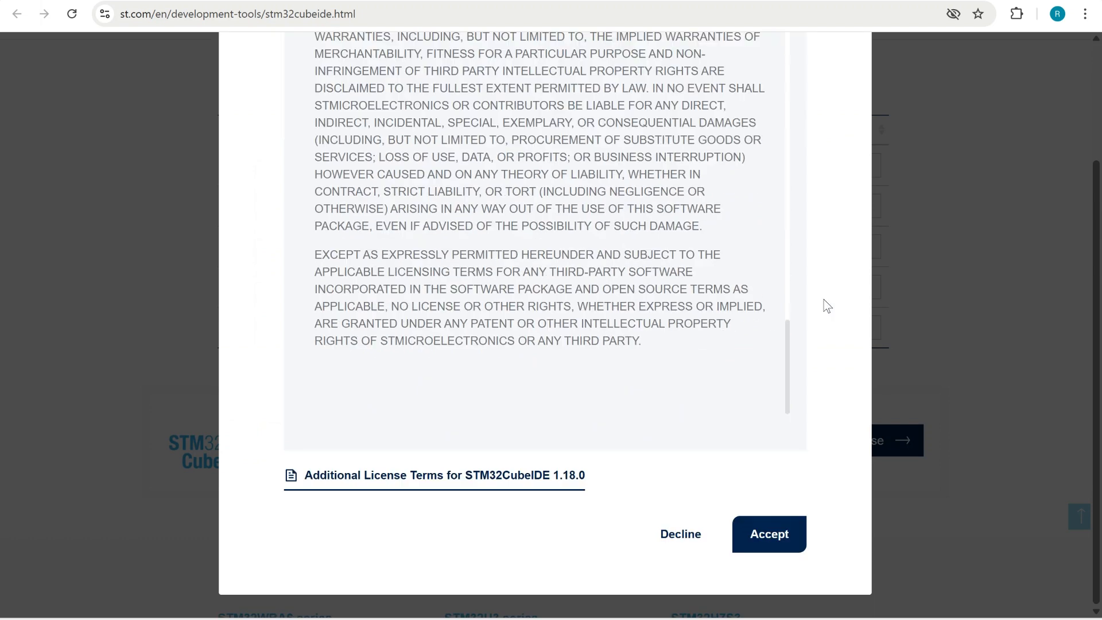
click(770, 535)
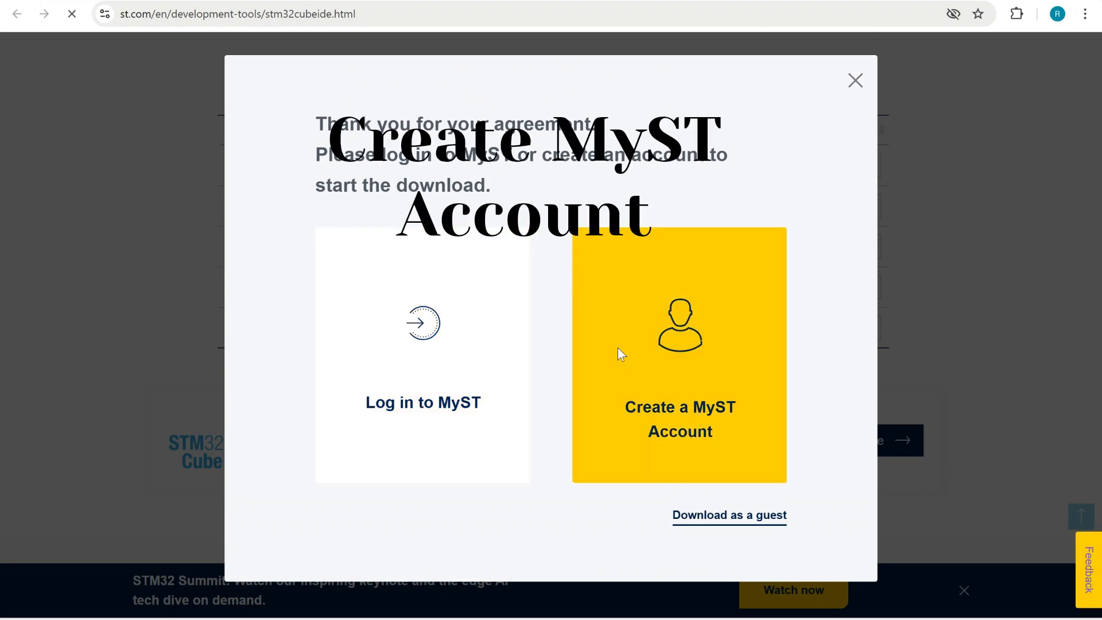
Start creating a MyST account, set the salutation to Mr and enter the first name
click(618, 349)
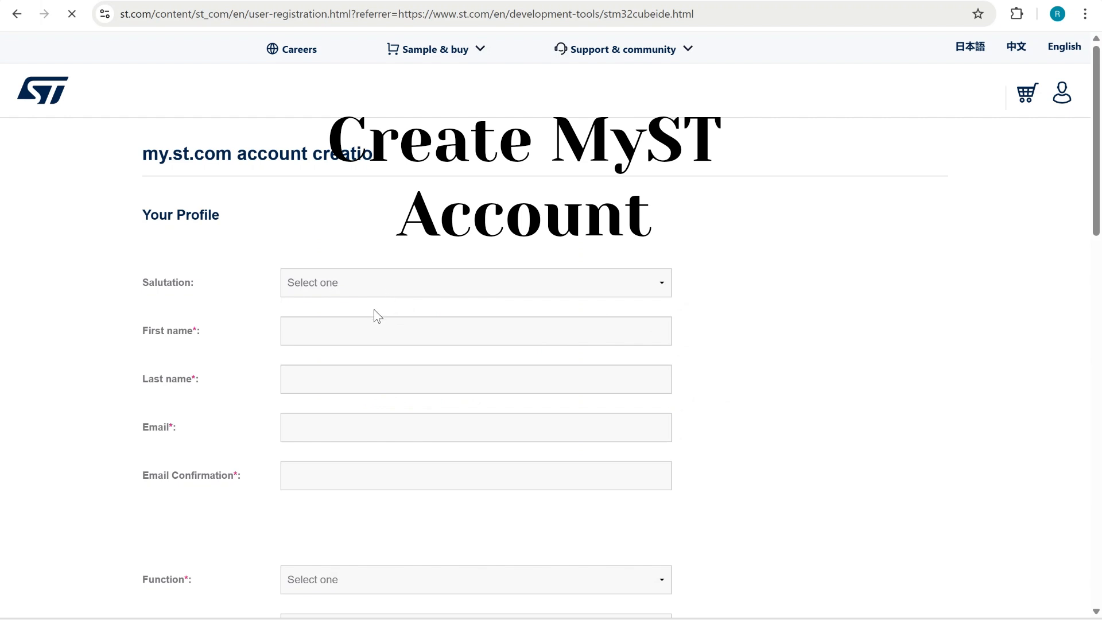
click(359, 285)
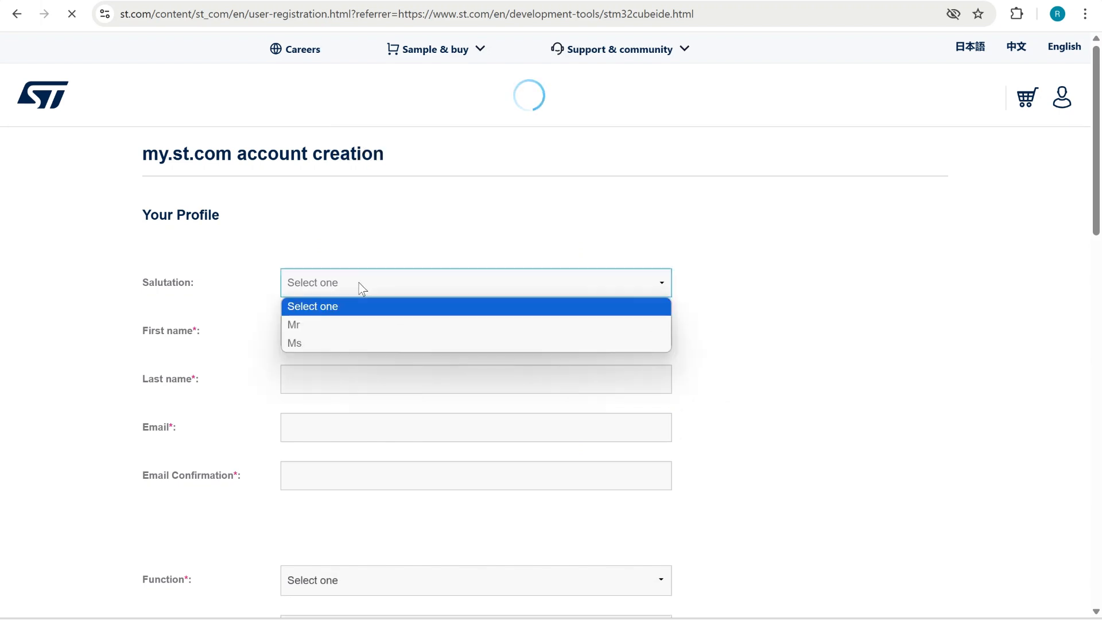
click(320, 322)
click(302, 331)
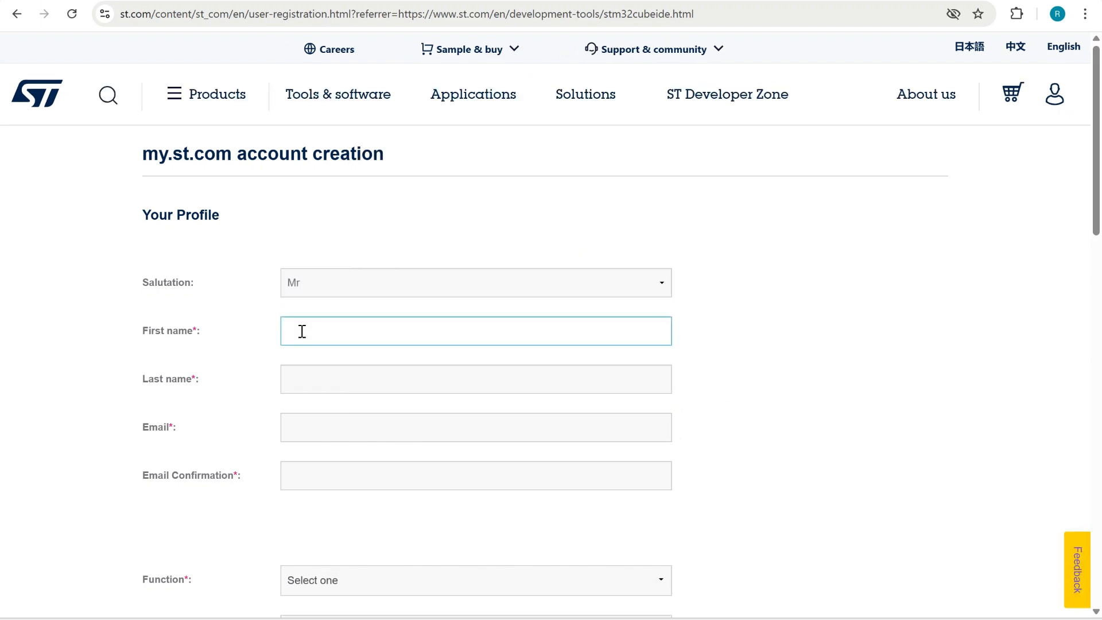
text(R)
key(BackSpace)
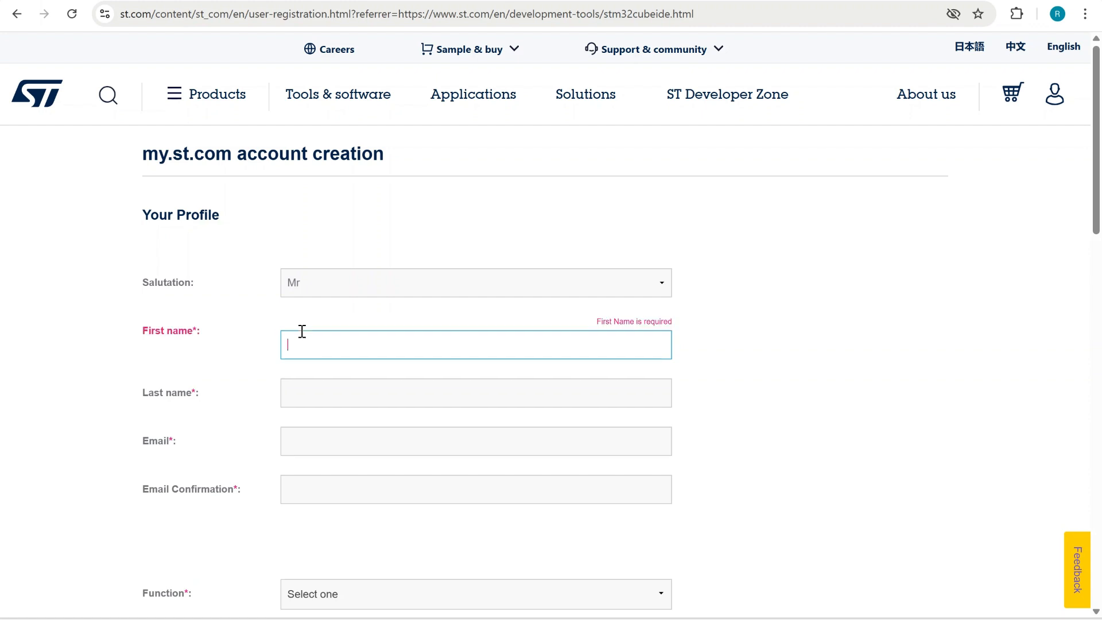
text(s)
key(BackSpace)
text(su)
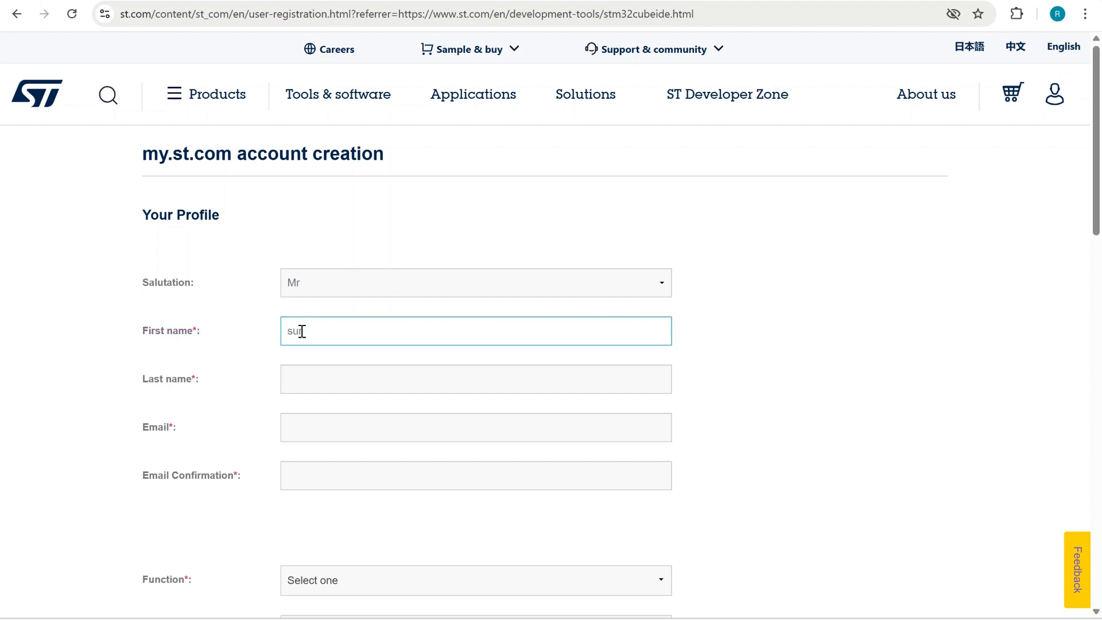
Set the Function in the account registration form to Software Engineer
scroll(309, 371, down, 2)
click(312, 451)
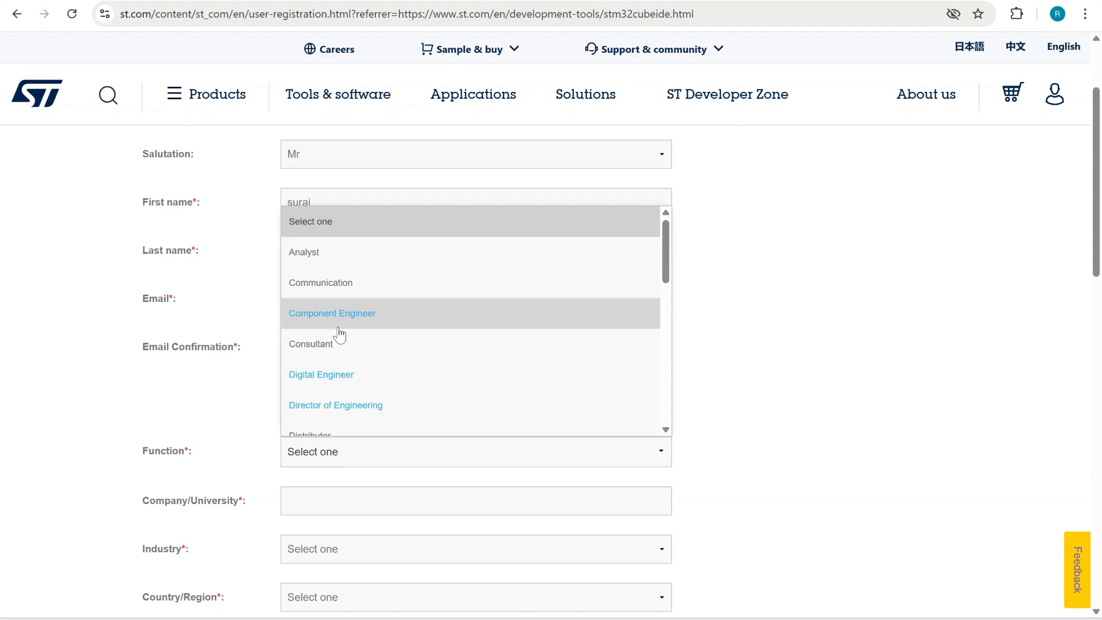
scroll(342, 350, down, 8)
scroll(343, 353, down, 3)
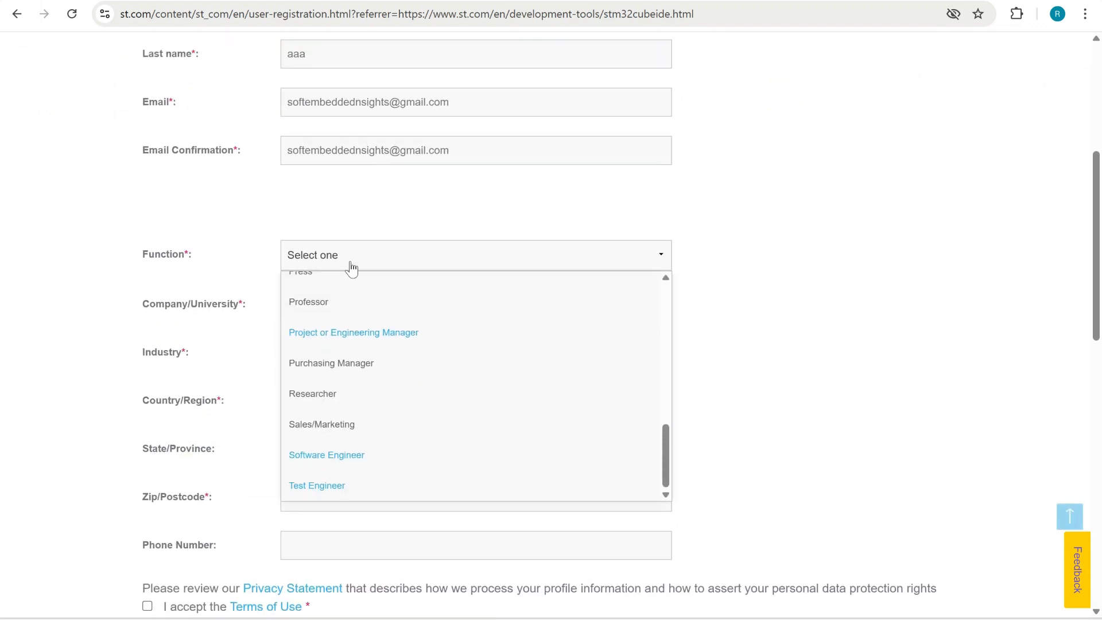
click(366, 450)
Enter "abc" as the company/university in the registration form
click(329, 299)
text(abc)
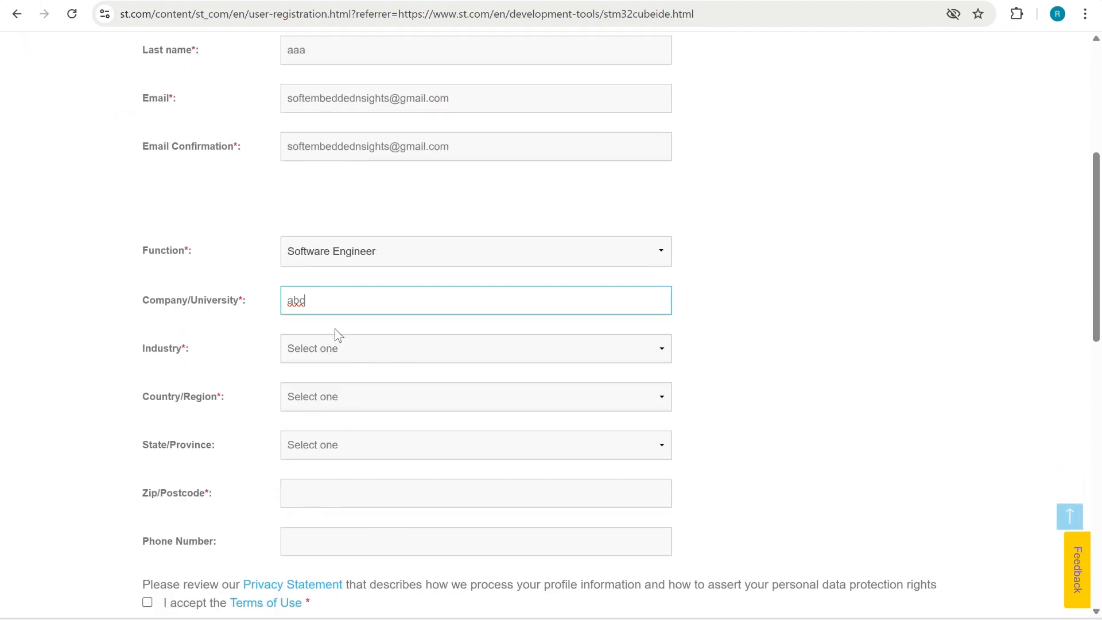
key(BackSpace)
key(BackSpace)
key(BackSpace)
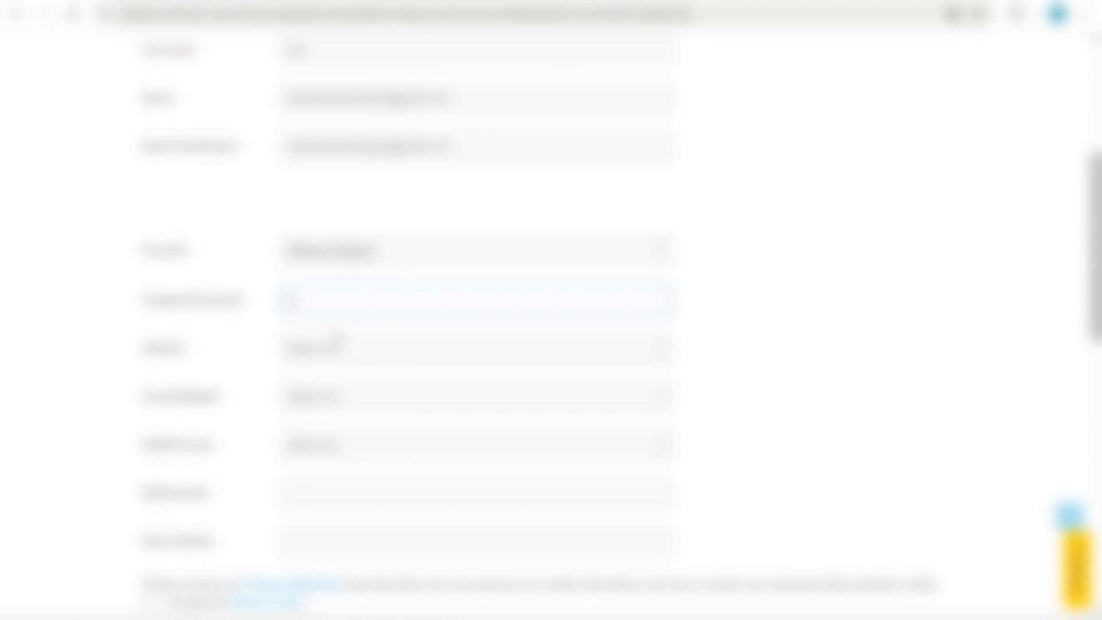
text(abc)
Choose the industry and the country/region in the registration form, and open the state/province choices
click(339, 343)
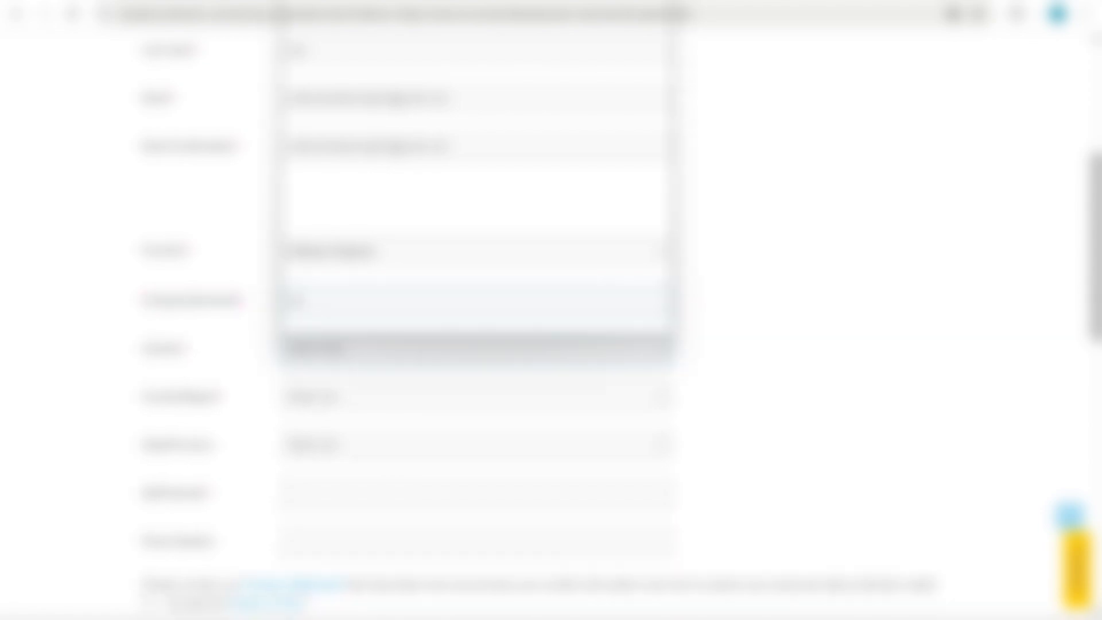
scroll(356, 169, down, 6)
click(361, 132)
click(321, 397)
text(in)
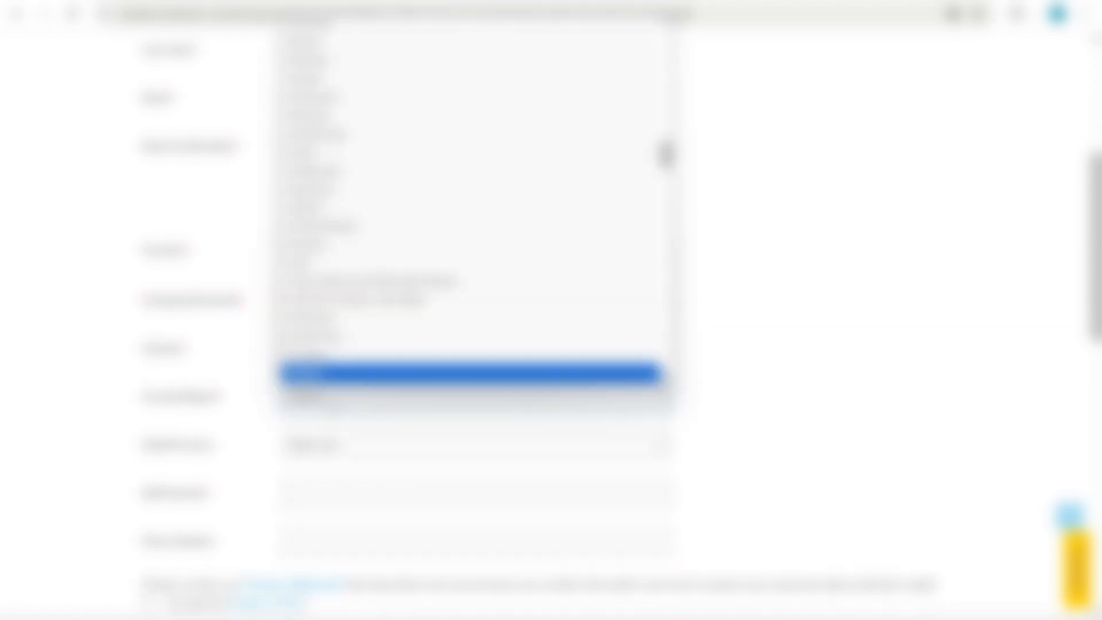
scroll(321, 259, down, 2)
click(321, 257)
click(316, 451)
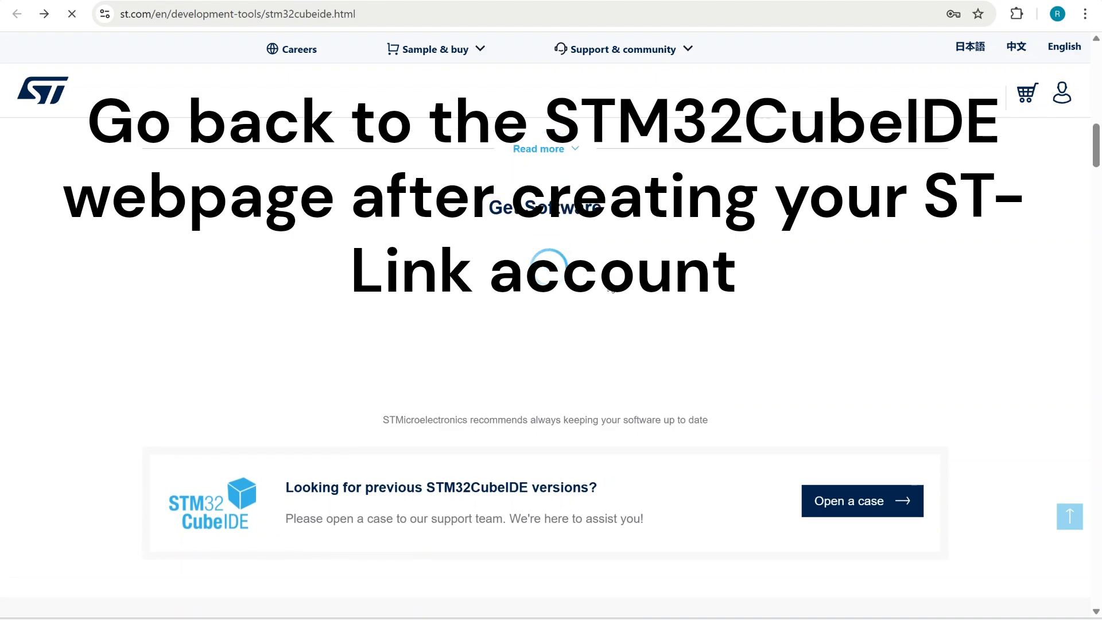
Request the latest Windows installer again from the STM32CubeIDE page and accept the license to reach the MyST login
scroll(609, 282, up, 8)
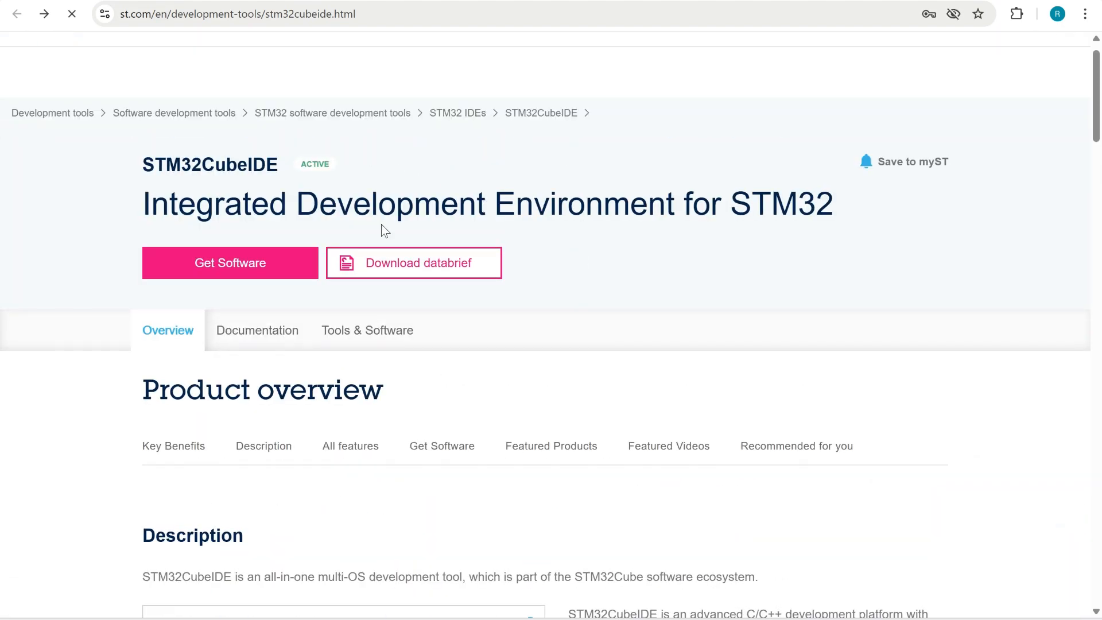
scroll(382, 226, down, 18)
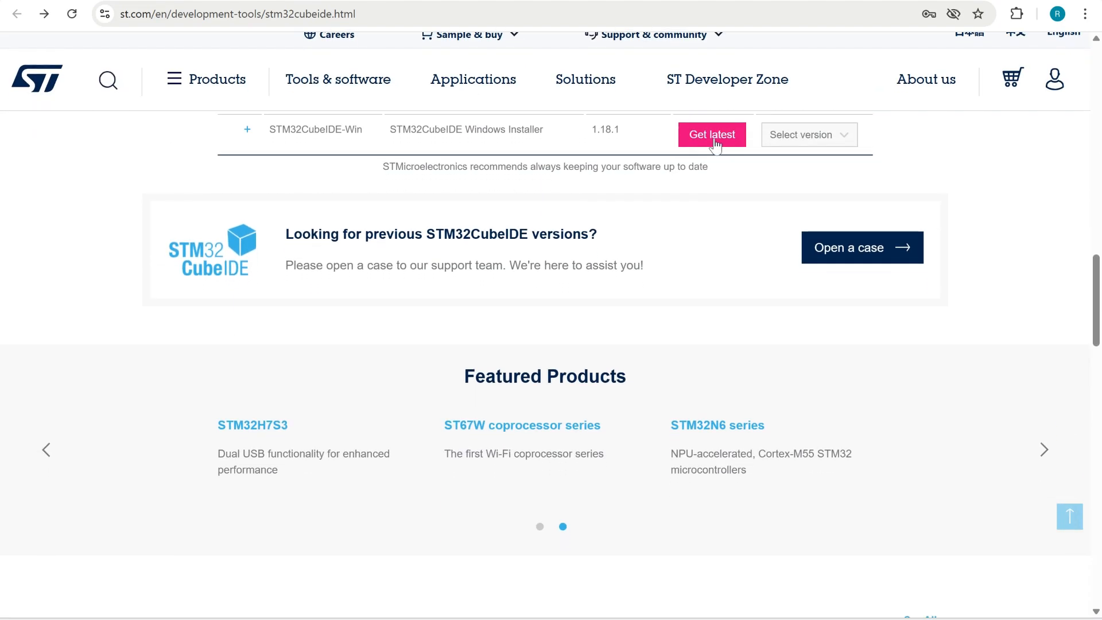
scroll(661, 250, up, 2)
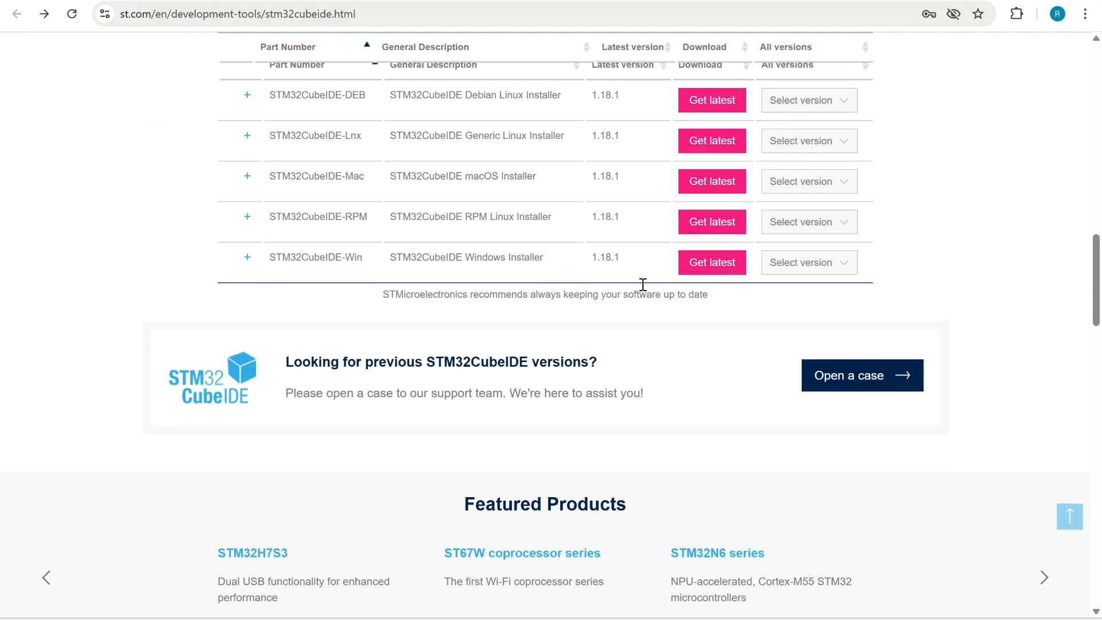
click(702, 269)
scroll(654, 396, down, 15)
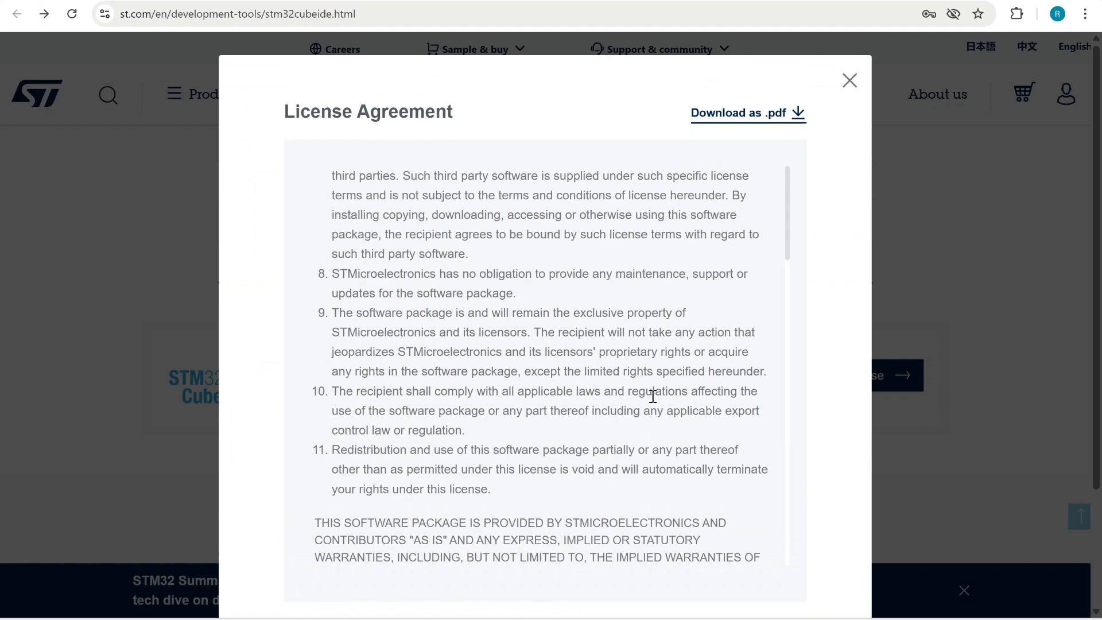
click(754, 535)
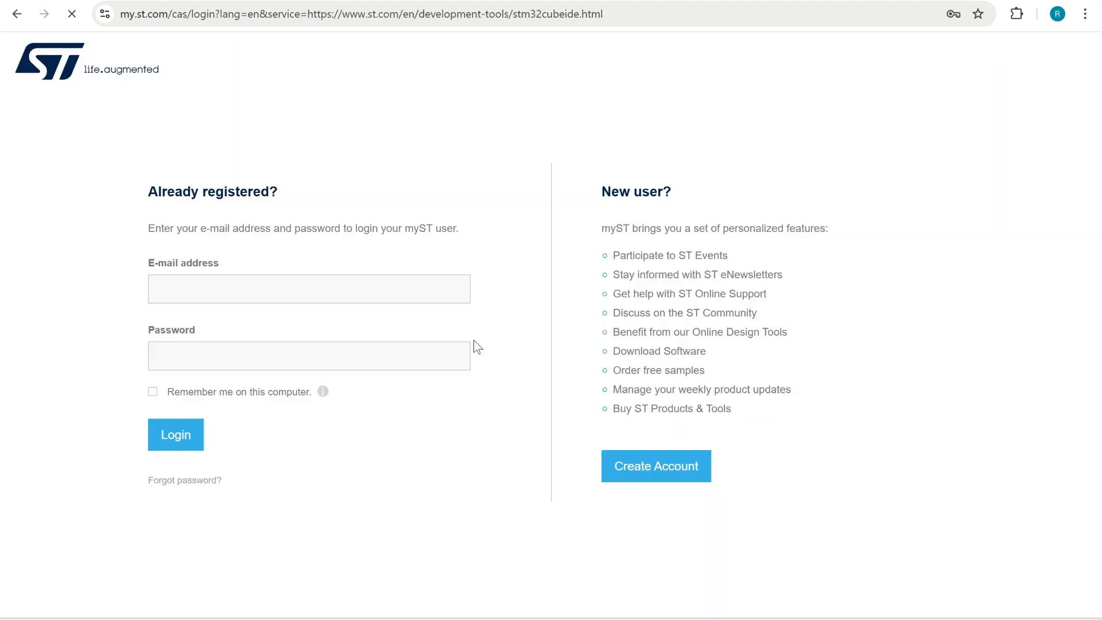
Log in to the MyST account with the registered e-mail address and the account password
click(286, 288)
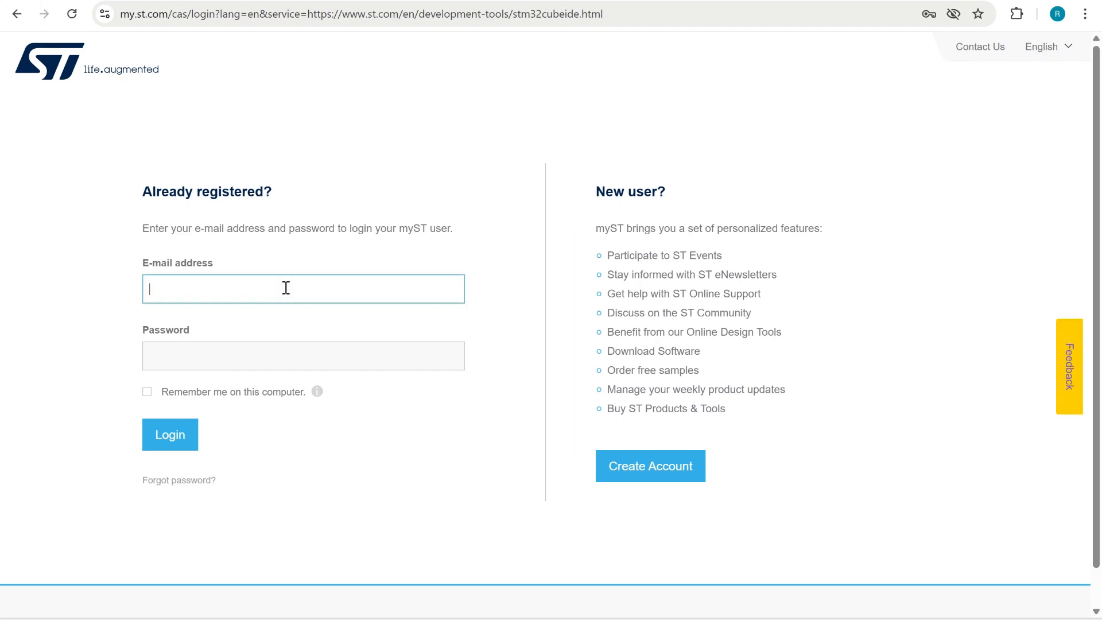
key(ctrl+v)
click(208, 353)
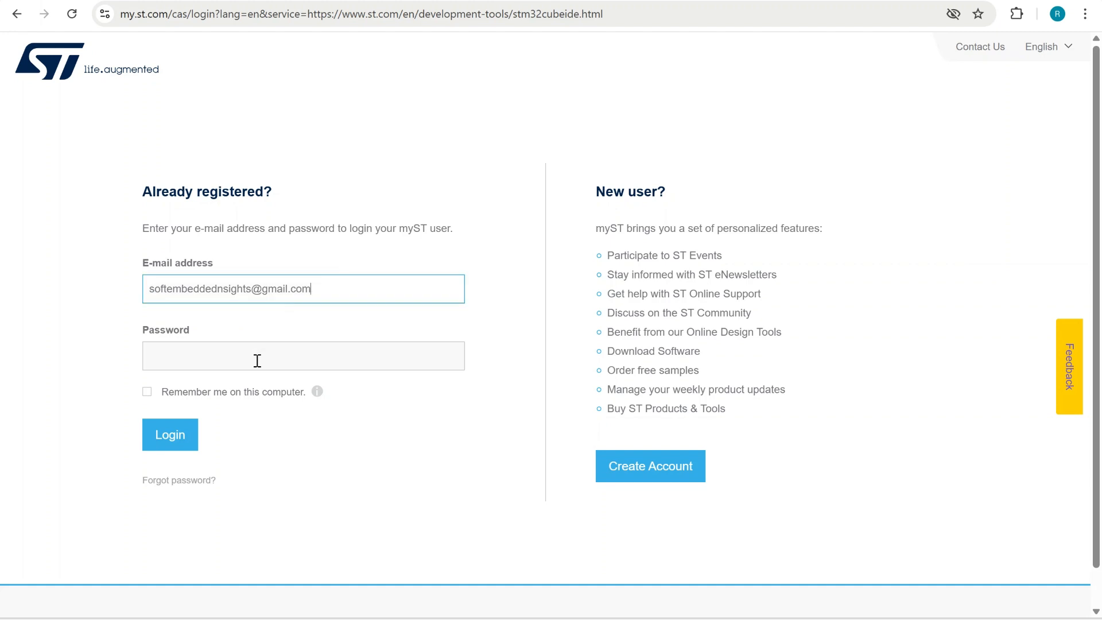
click(256, 361)
text(••)
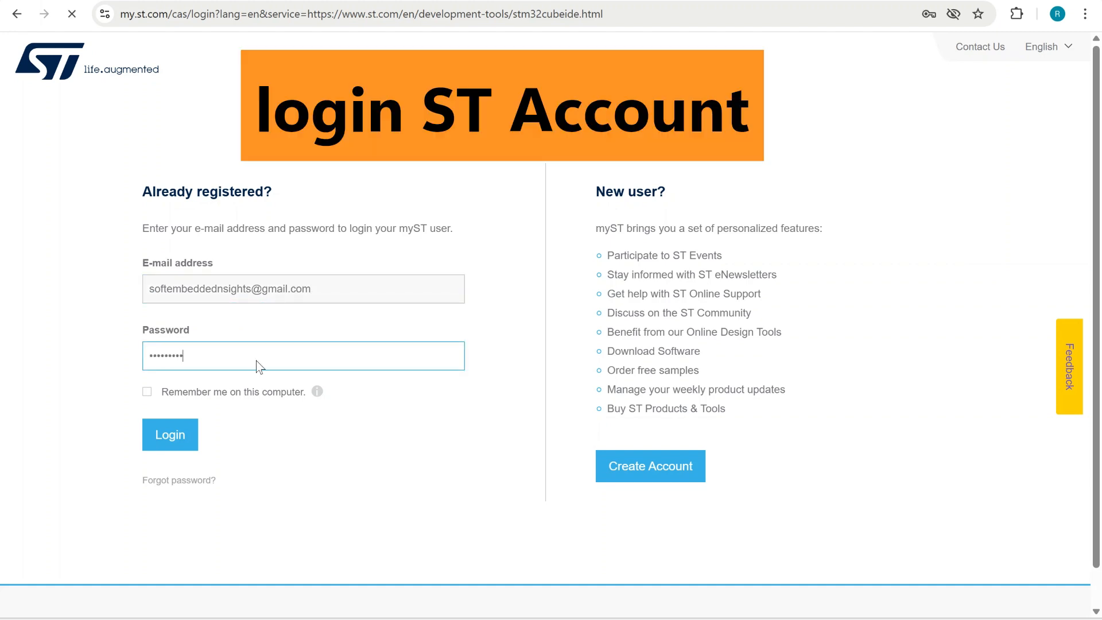
key(Return)
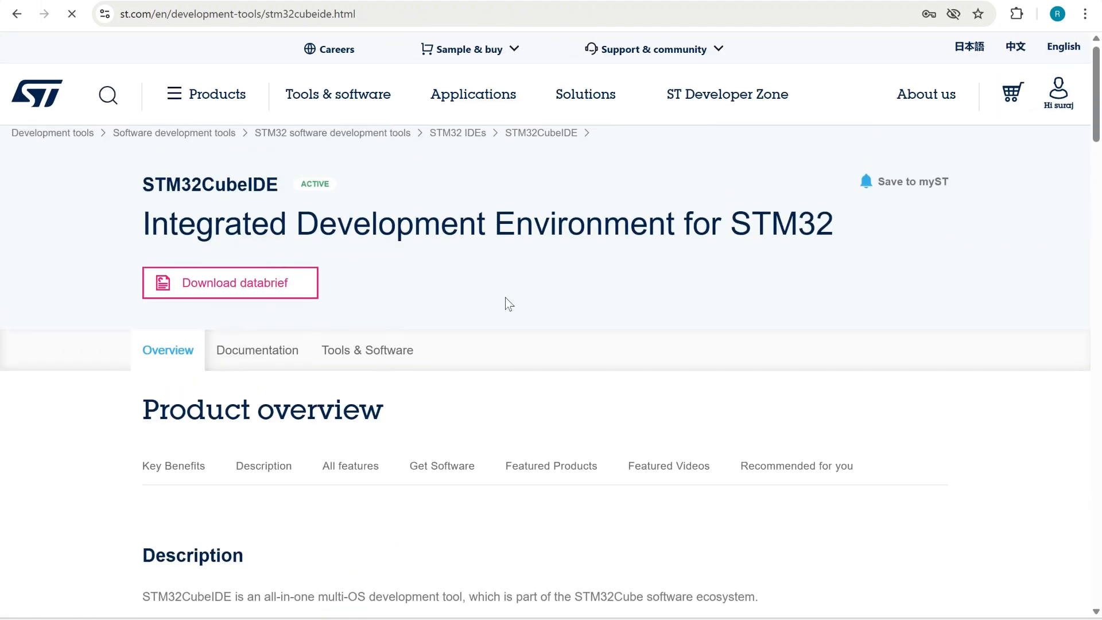
Start another download of the latest STM32CubeIDE-Win installer and accept its license agreement
click(954, 247)
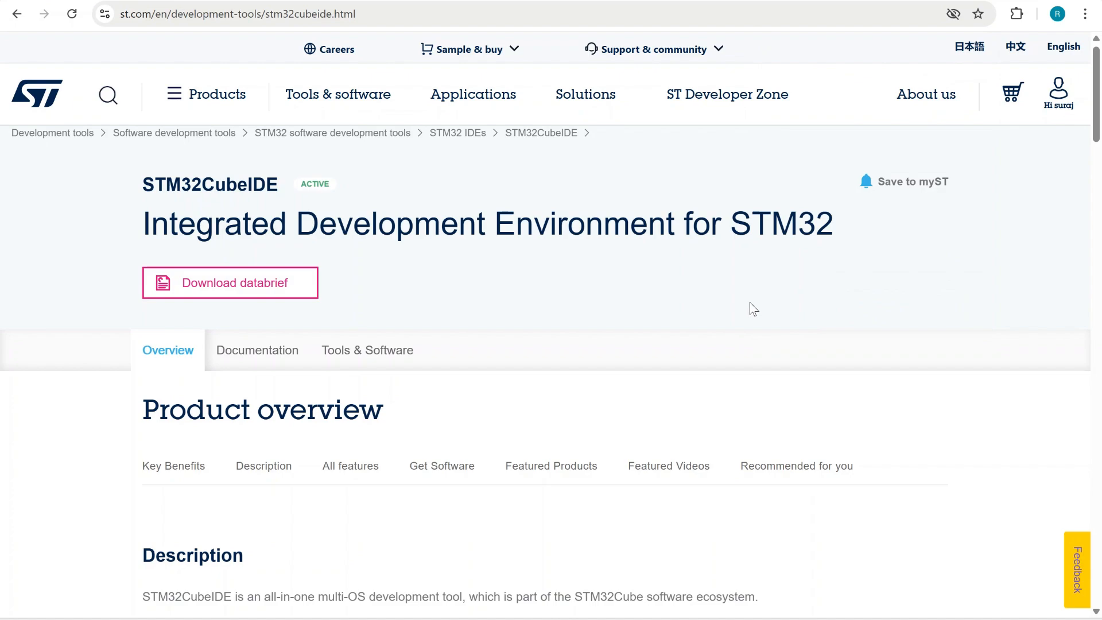
scroll(750, 305, down, 10)
scroll(754, 309, down, 2)
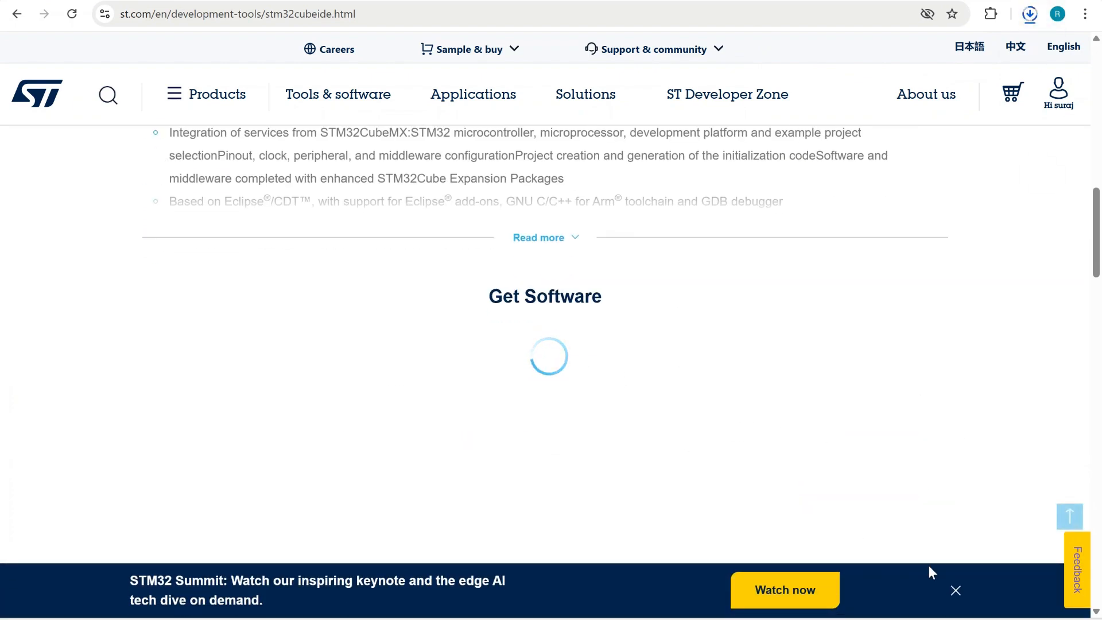
scroll(916, 564, down, 3)
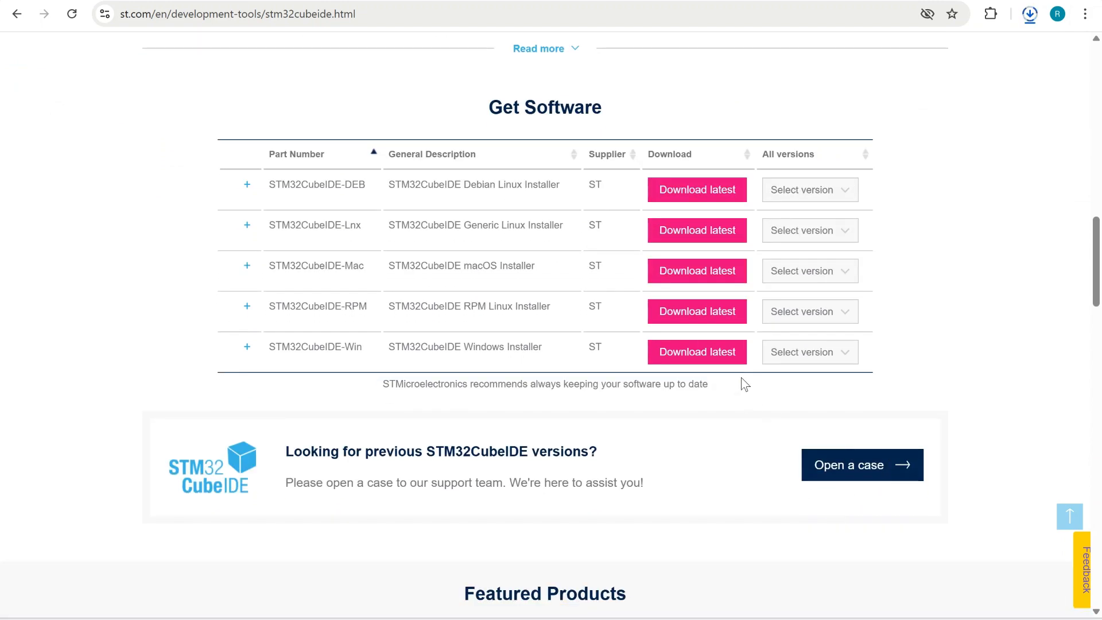
click(670, 355)
scroll(669, 347, down, 15)
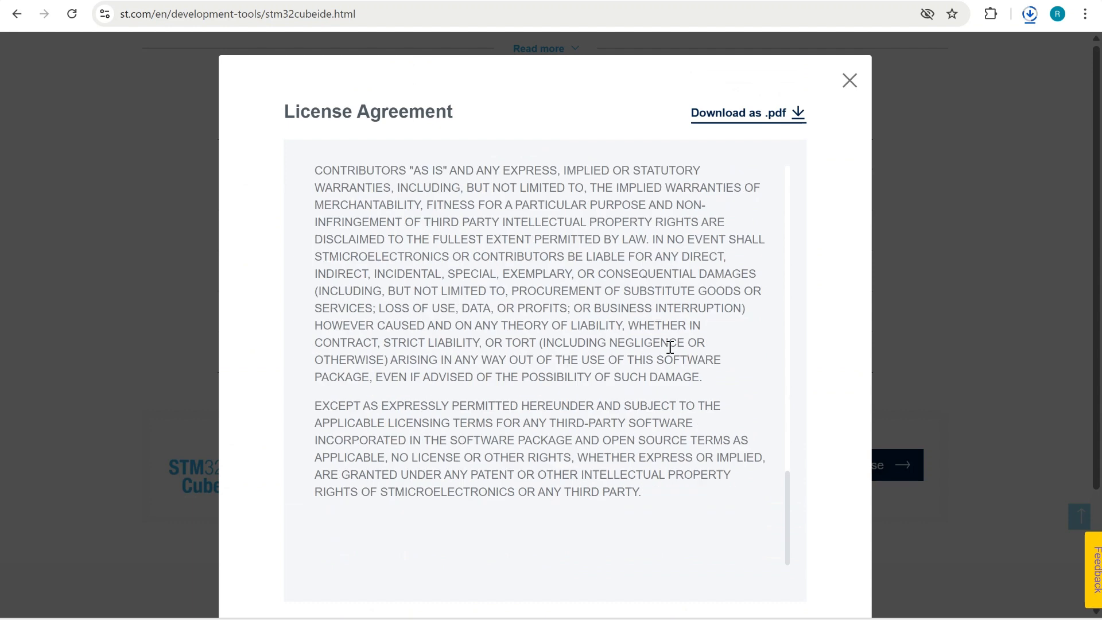
click(766, 536)
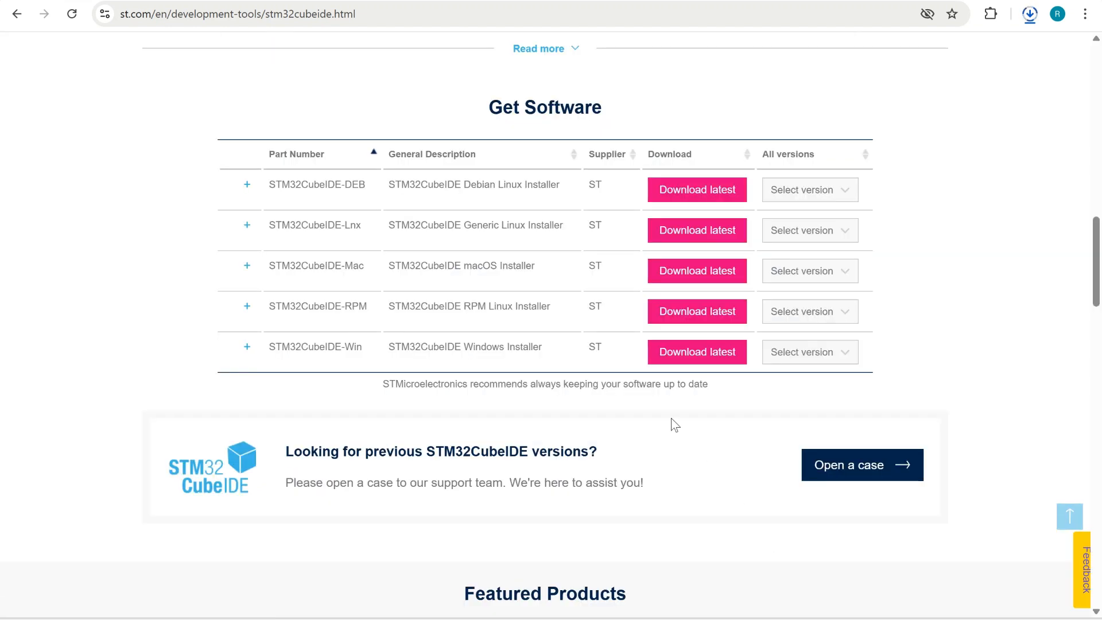
Cancel the duplicate installer download ending in "(1).zip" and dismiss the McAfee scan notice
click(1030, 15)
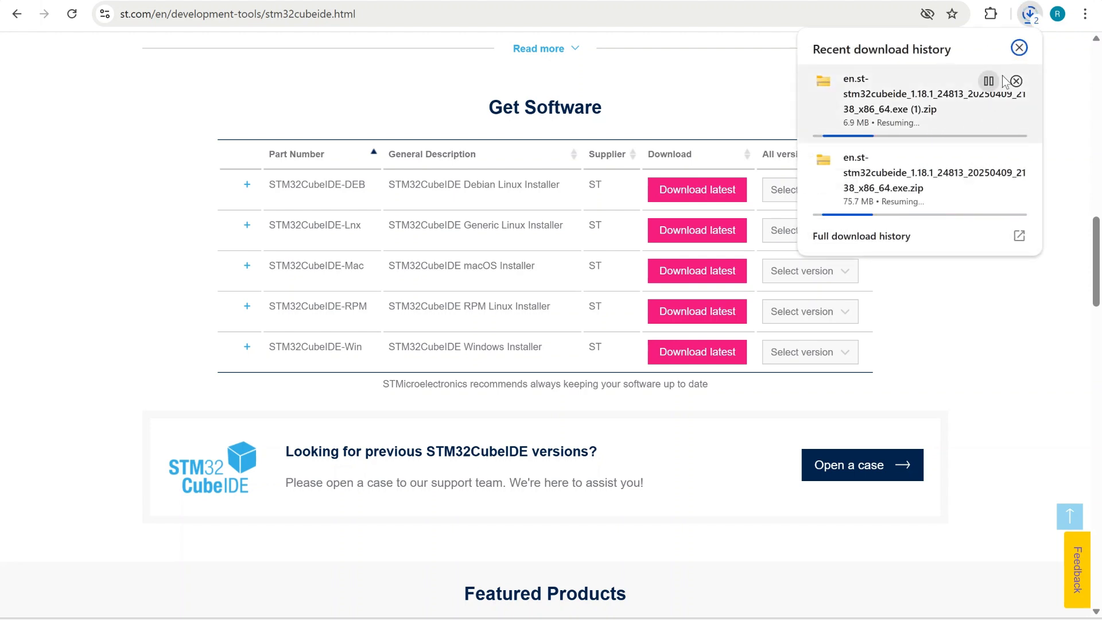
click(1017, 82)
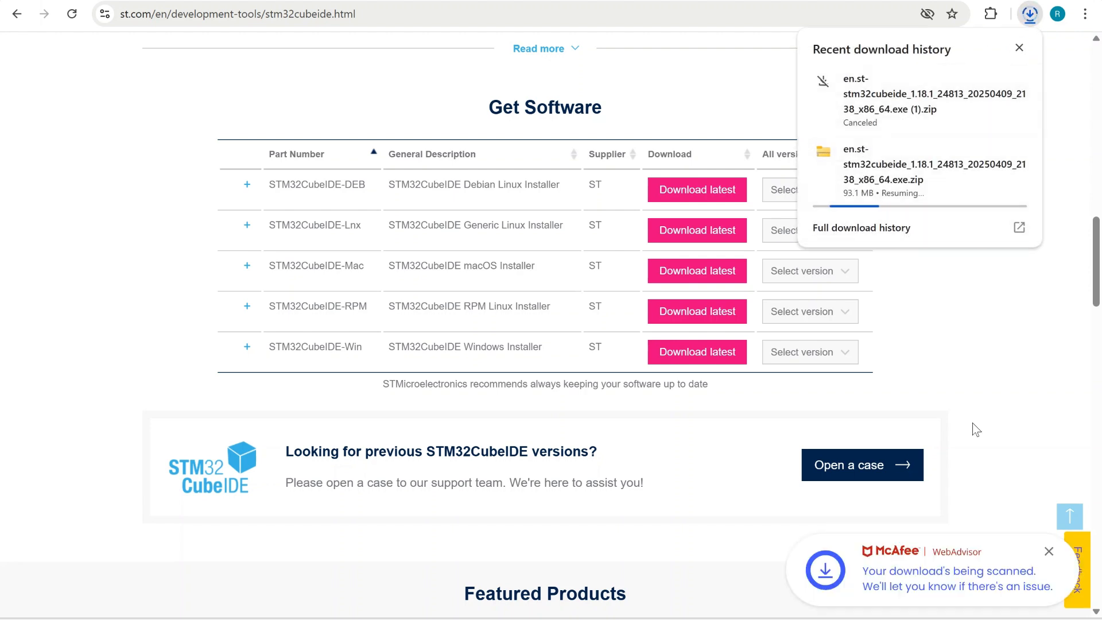
click(1049, 552)
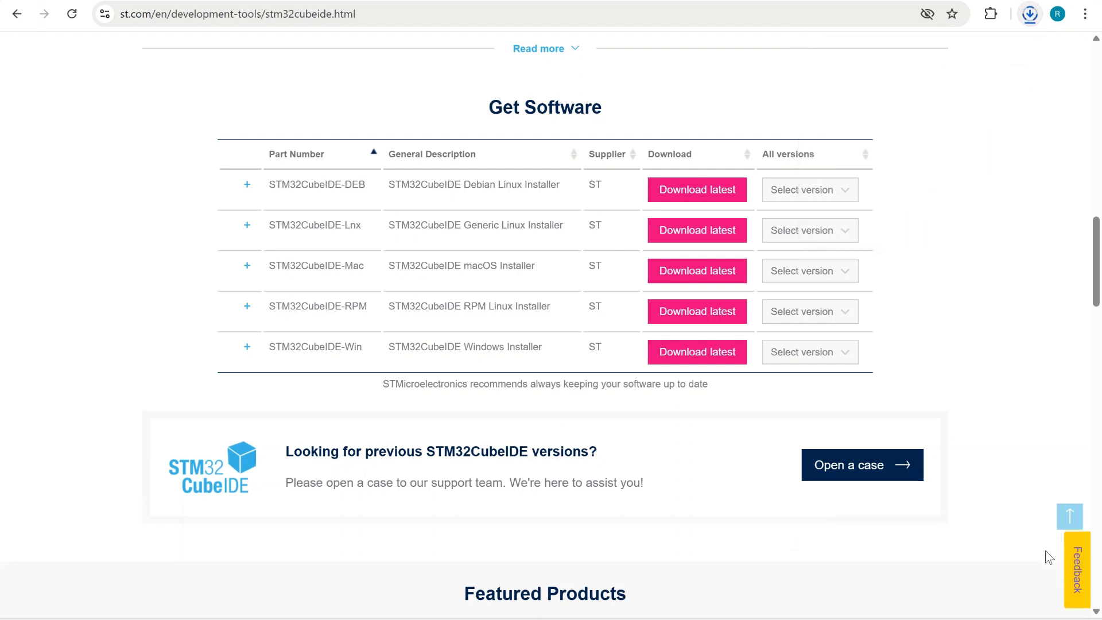
Open the downloaded STM32CubeIDE 1.18.1 archive and extract all its files to the default folder in Downloads
click(1029, 17)
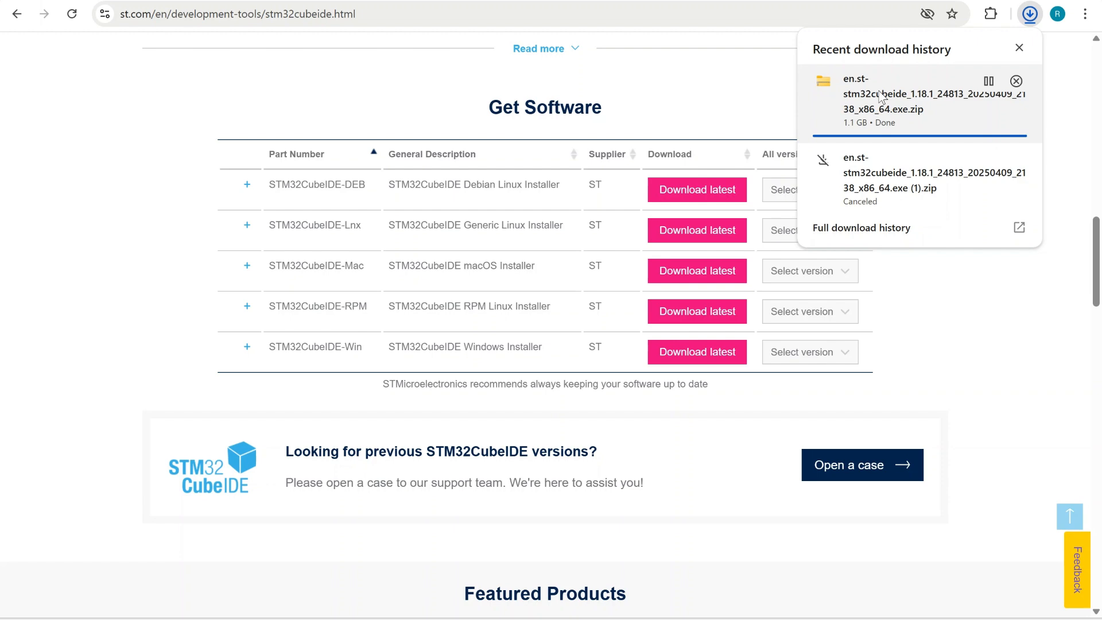
click(881, 97)
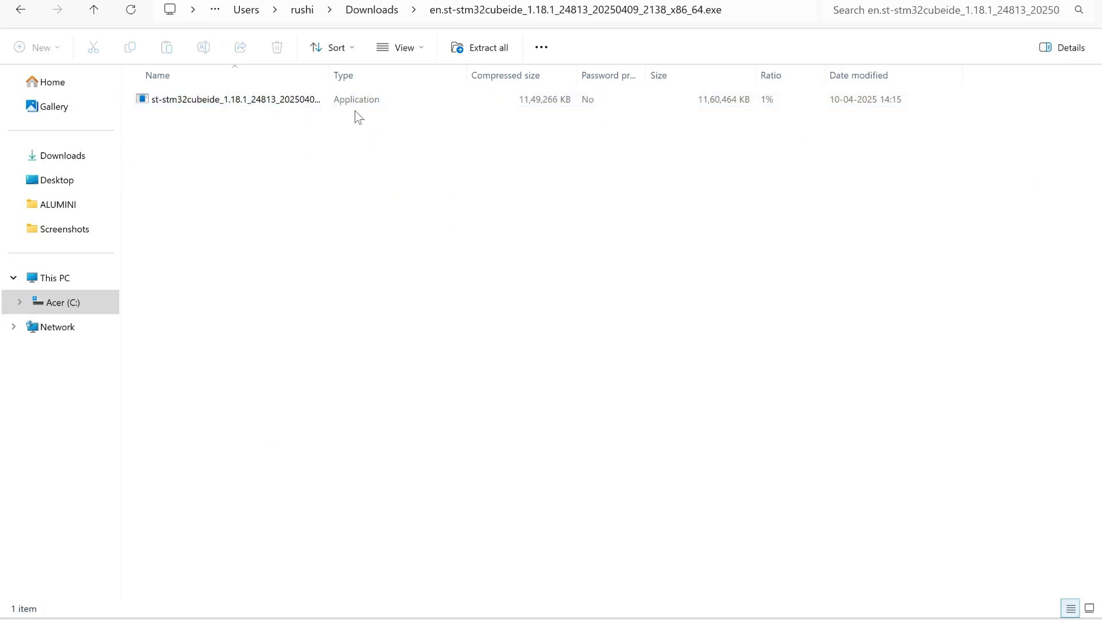
click(284, 99)
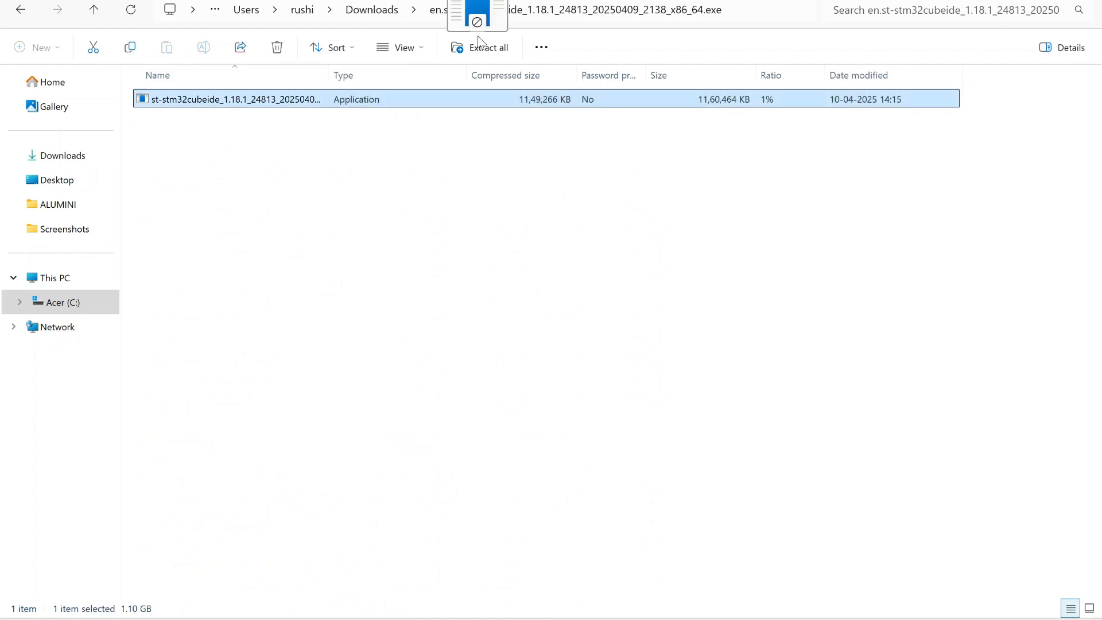
drag(478, 37, 477, 38)
click(480, 47)
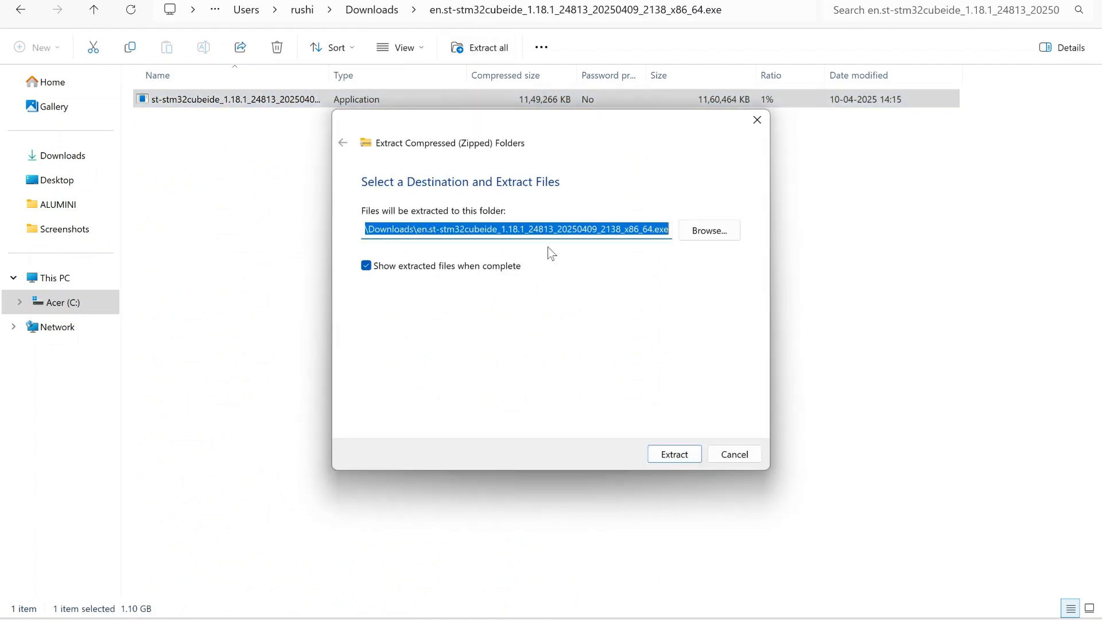
click(686, 459)
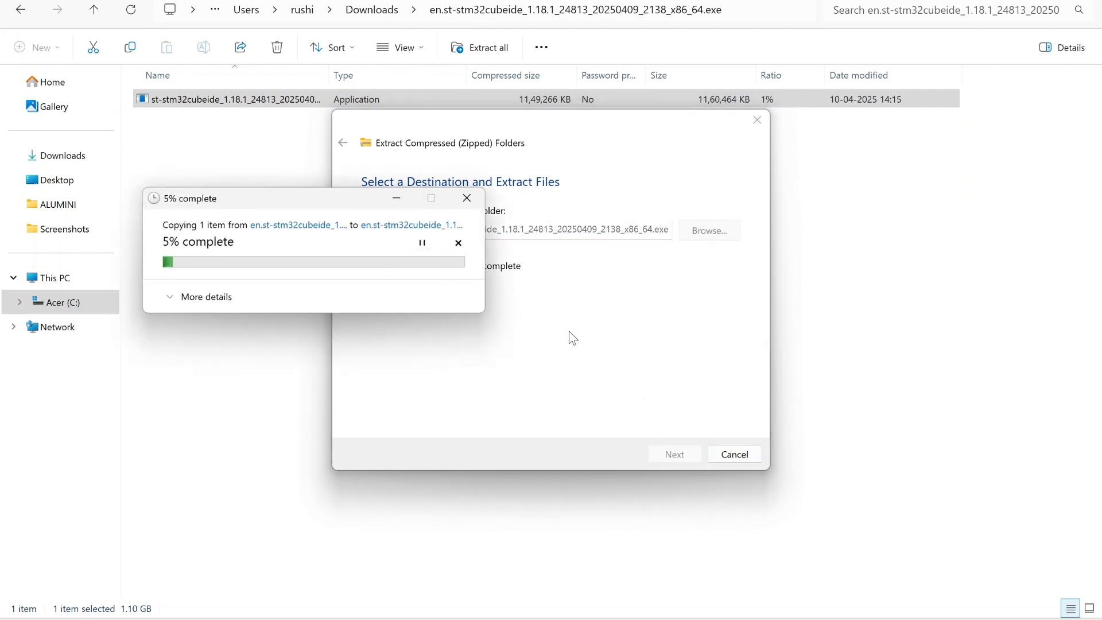
drag(308, 204, 495, 215)
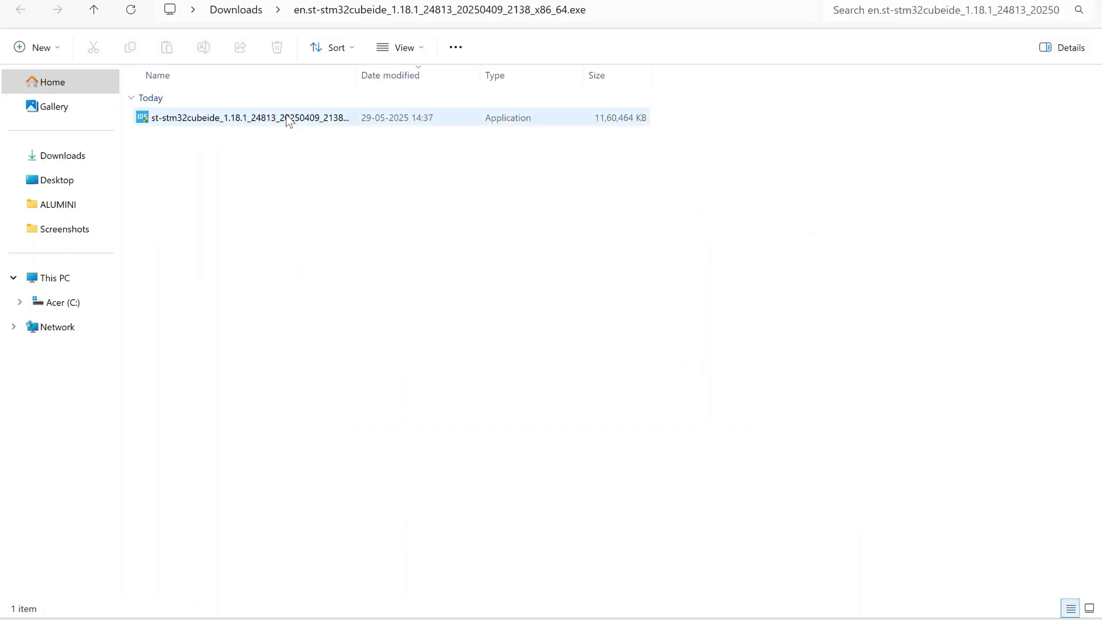
Run the extracted STM32CubeIDE setup application, accept its license agreement, and complete the installation with the default options
double_click(287, 118)
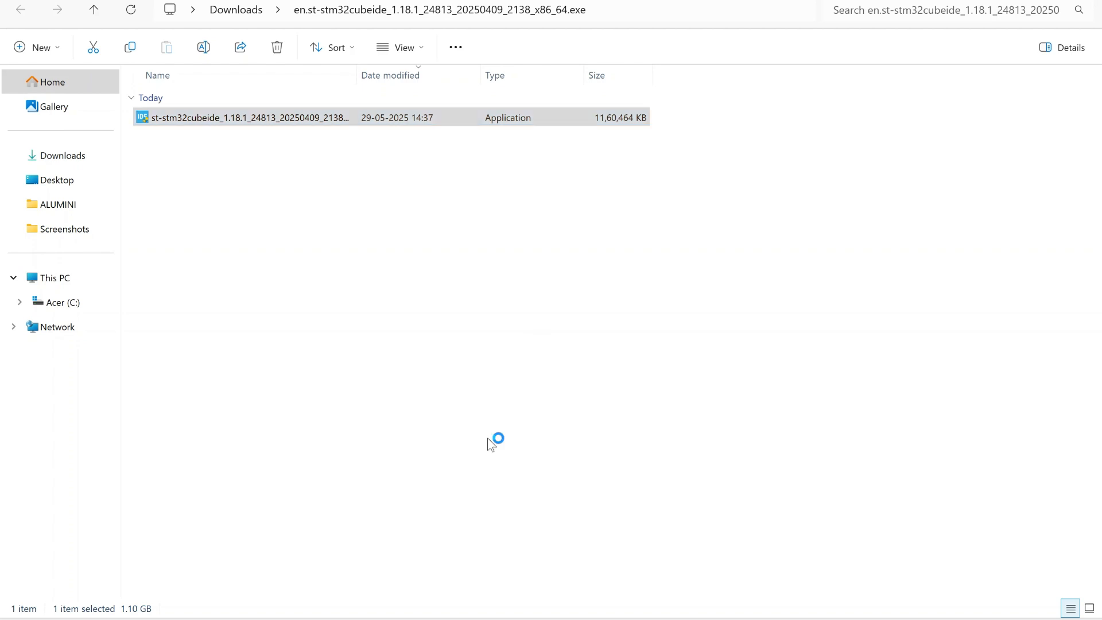
click(638, 424)
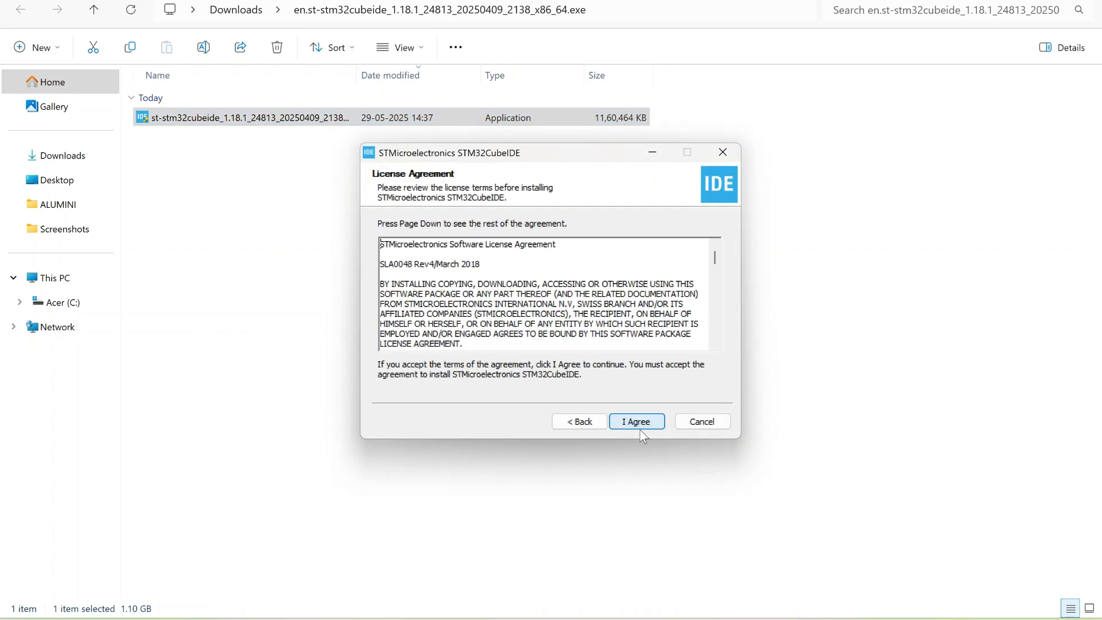
click(643, 421)
click(642, 421)
click(642, 421)
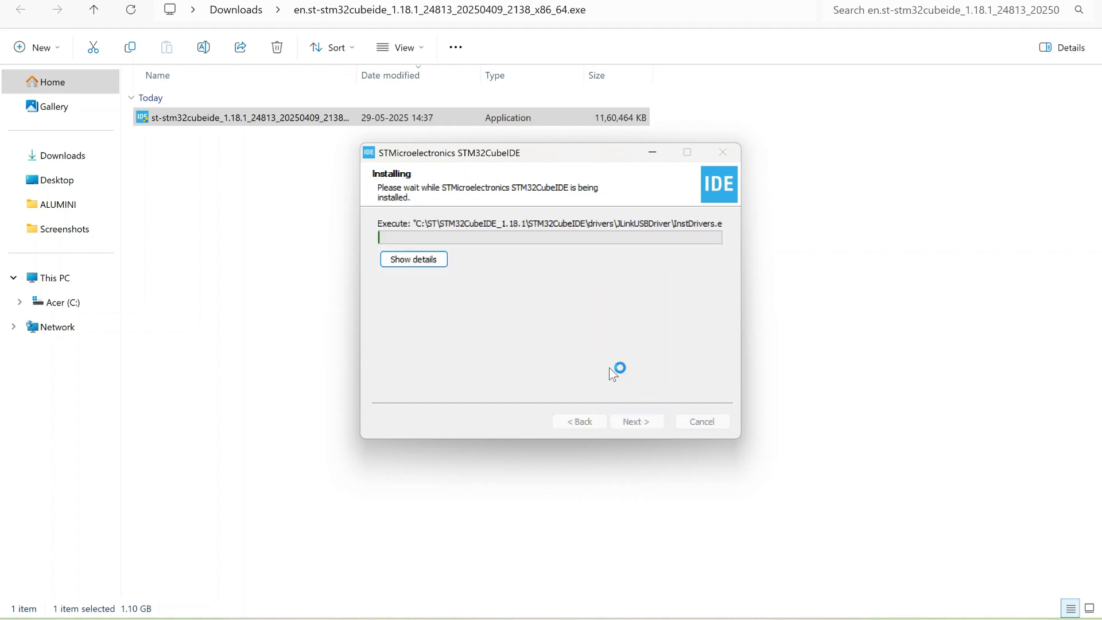
click(672, 296)
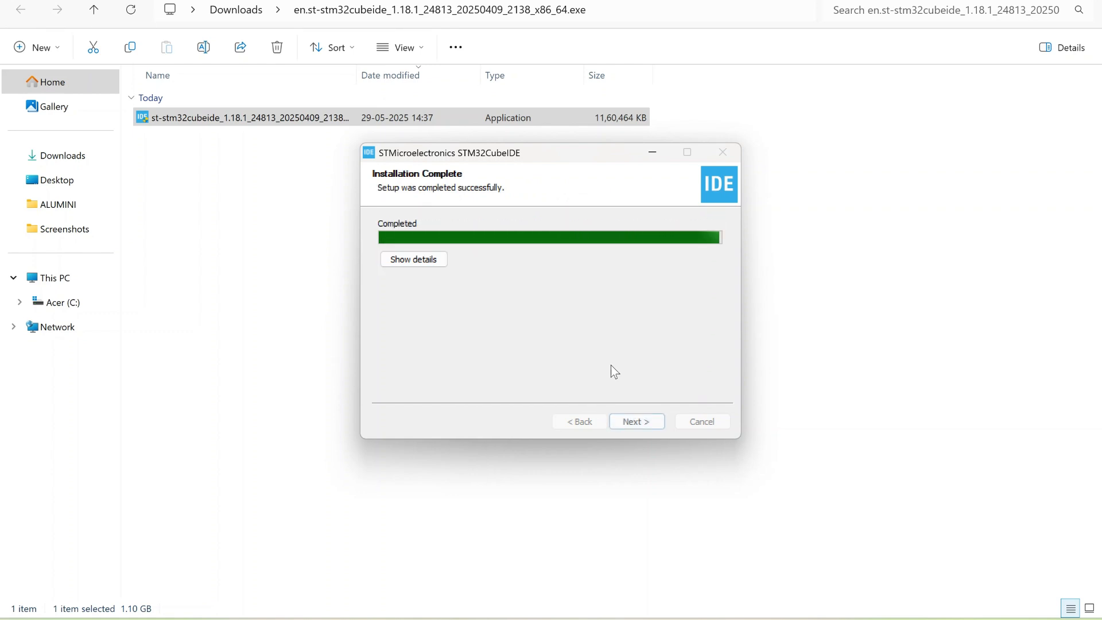
click(637, 422)
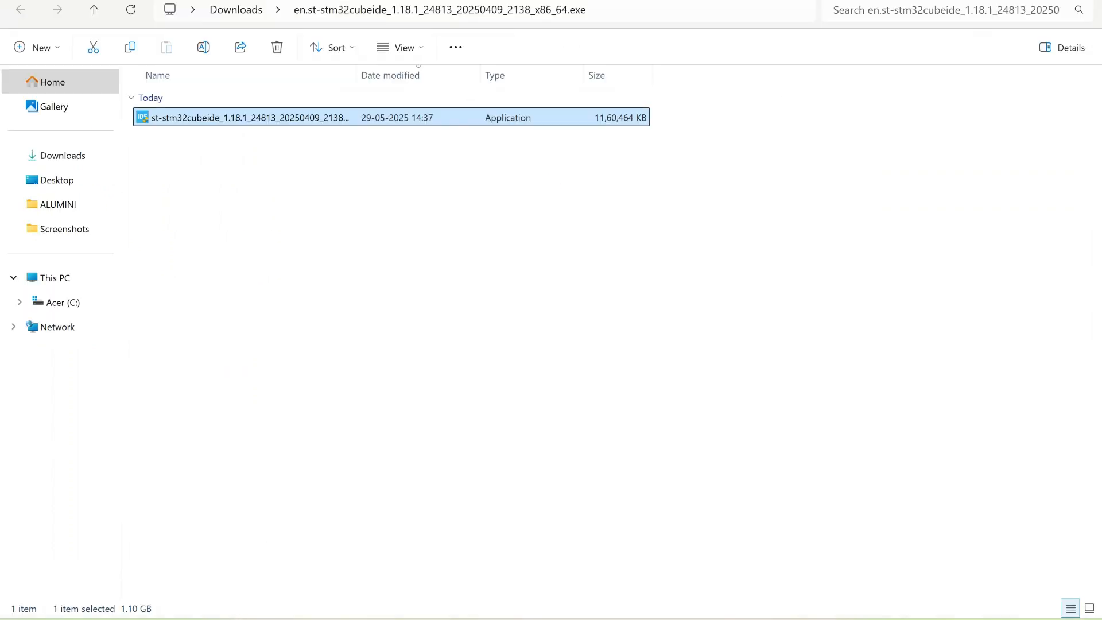
Find STM32CubeIDE 1.18.1 with a Windows search for "stm" and start the application
key(super)
text(stm)
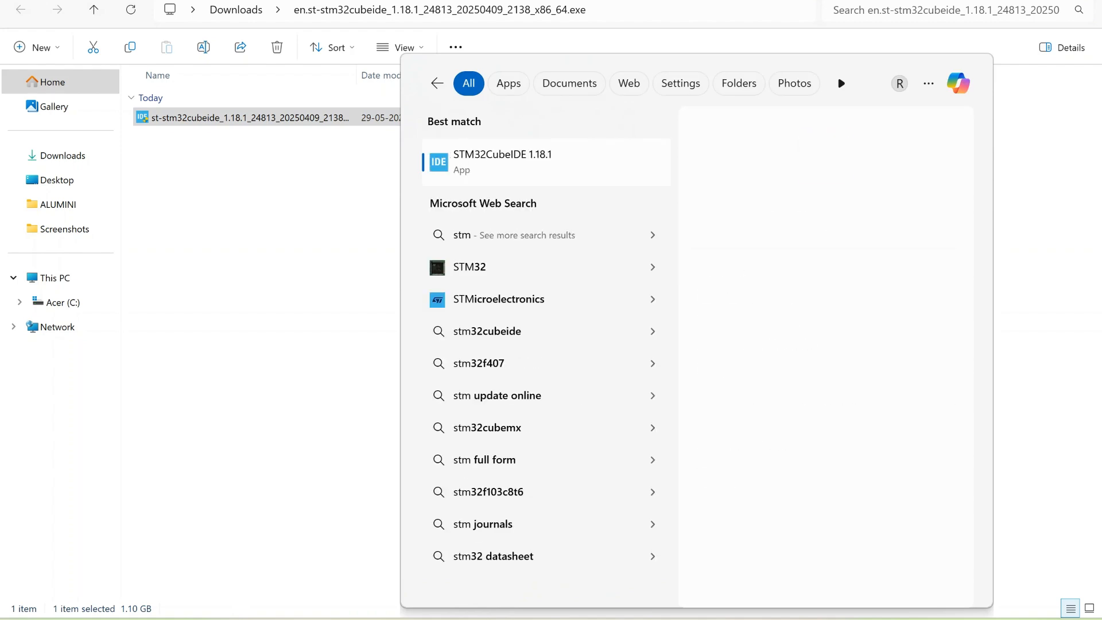
click(577, 169)
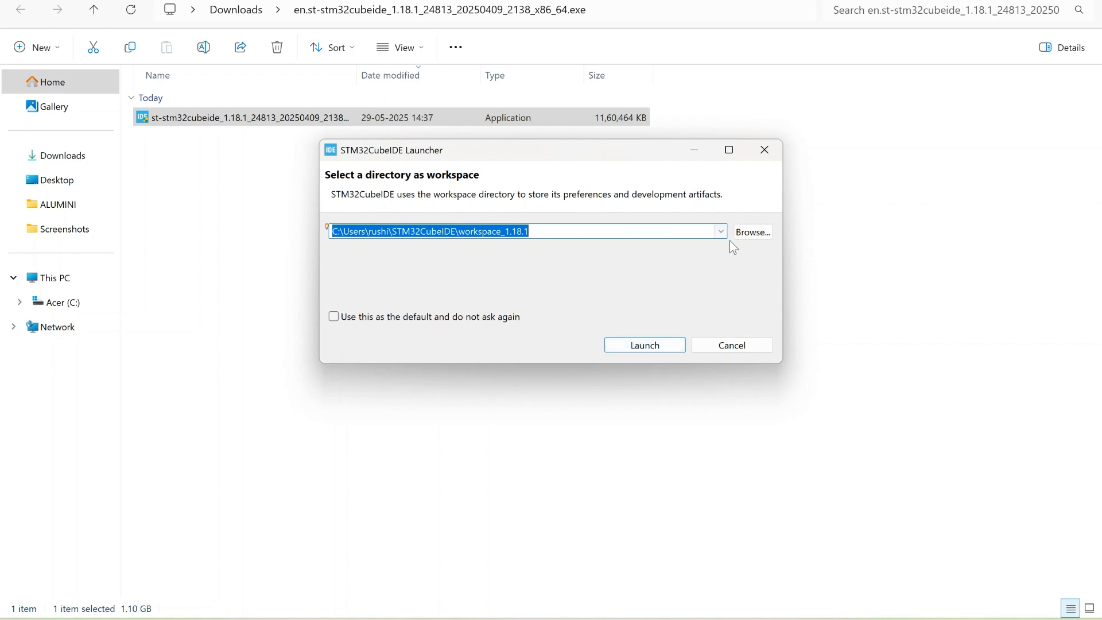
click(546, 228)
click(751, 236)
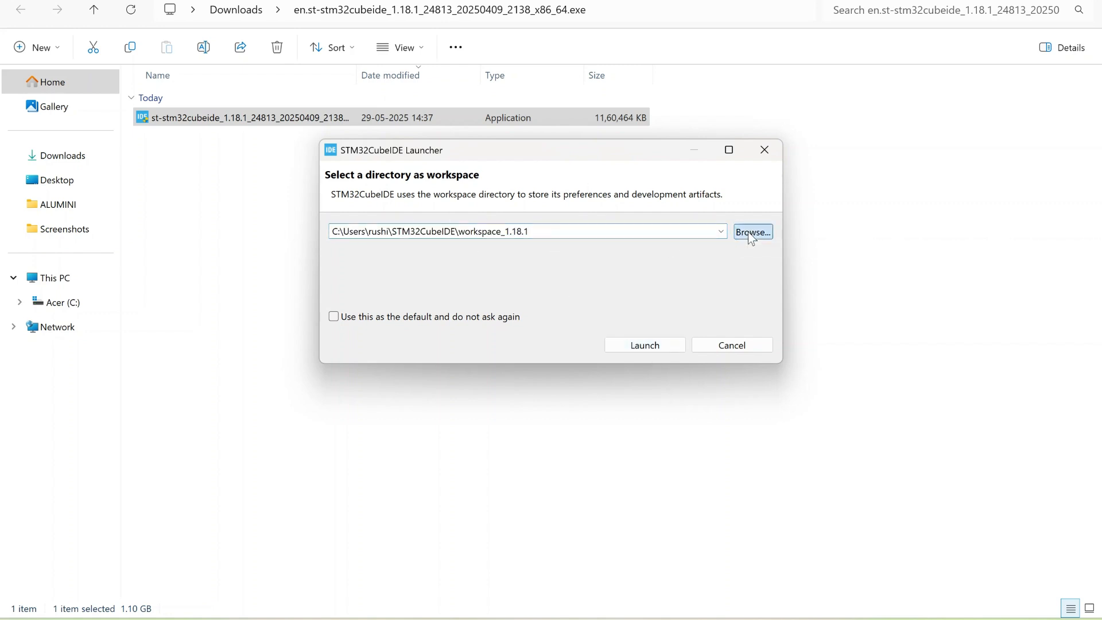
right_click(721, 402)
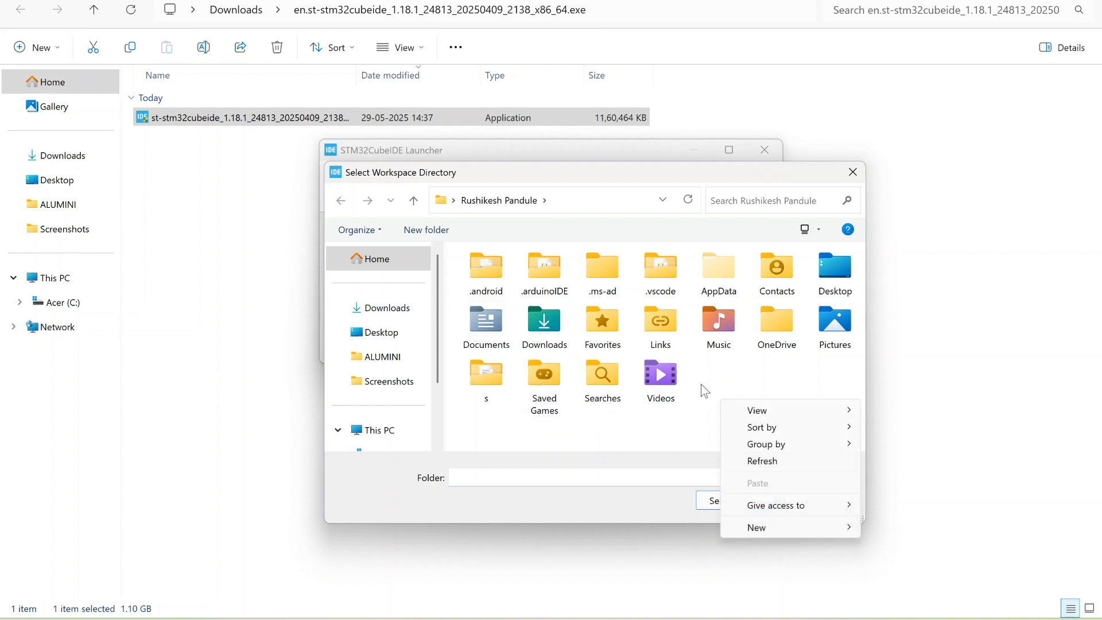
click(847, 179)
Launch with the default workspace_1.18.1 directory, allow stm32cubeide through the Windows Firewall, and switch to the STM32CubeIDE window
click(644, 344)
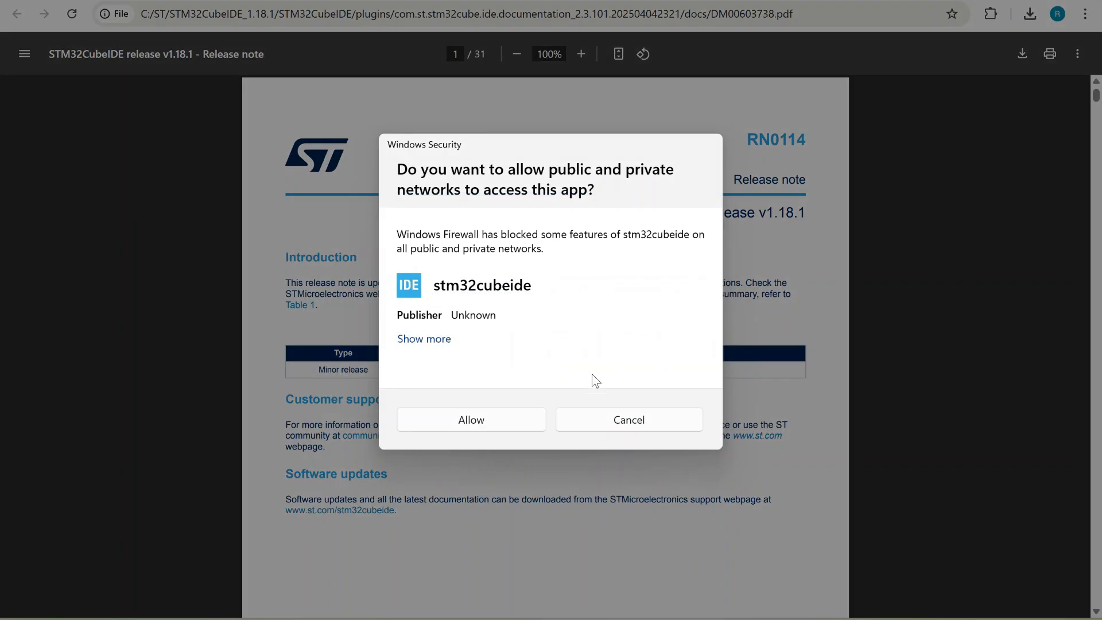
click(510, 418)
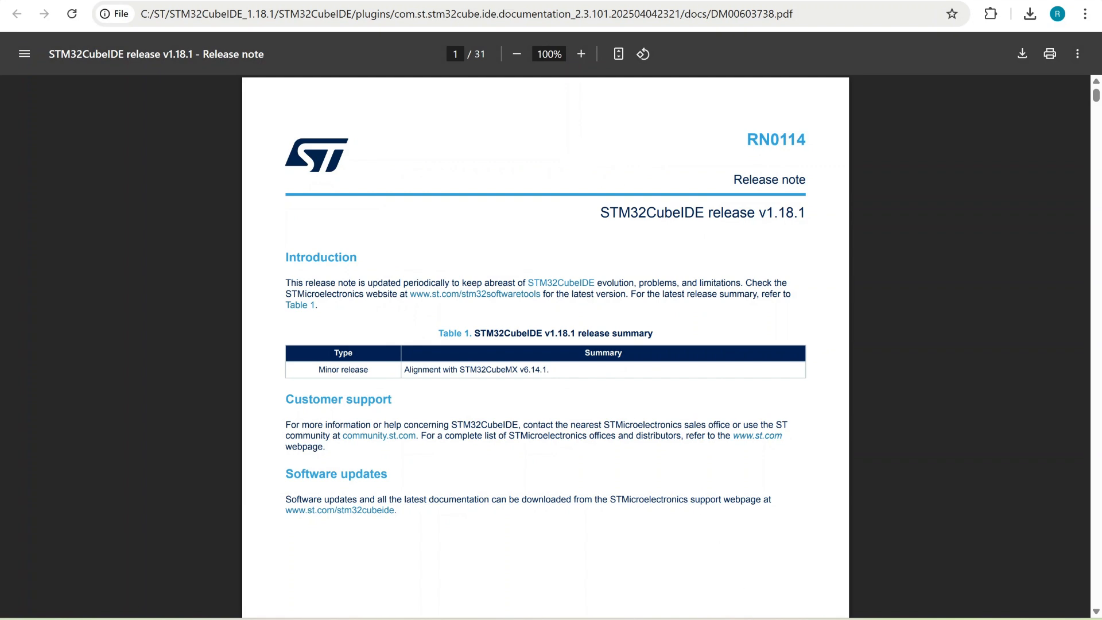
click(738, 619)
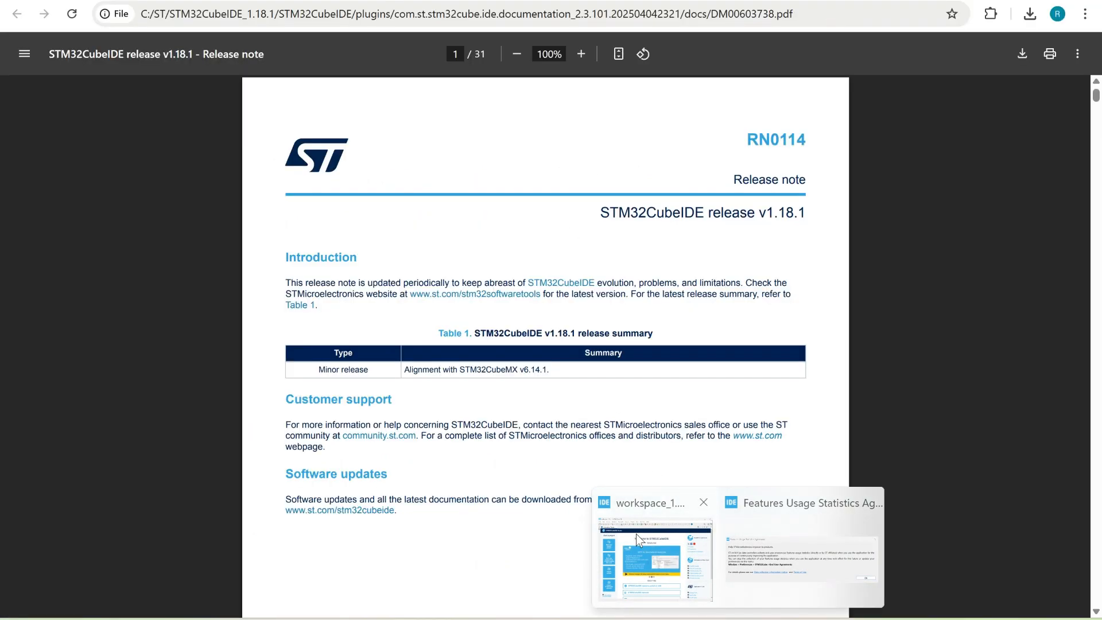
click(636, 535)
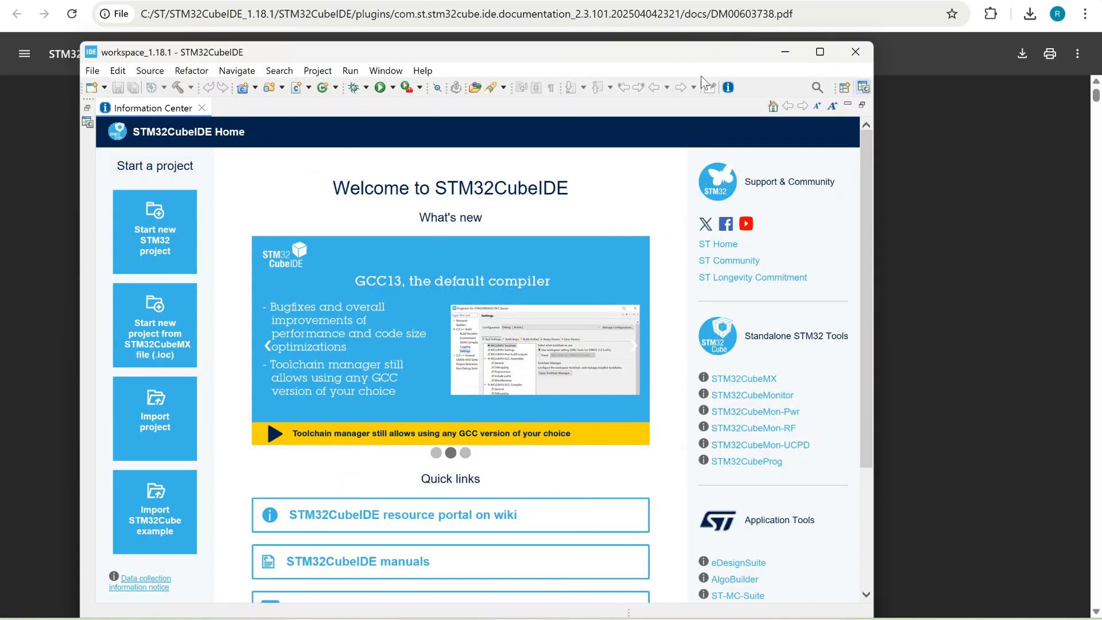
Exclude STM32CubeIDE from Microsoft Defender scanning and acknowledge the Features Usage Statistics Agreement
click(349, 231)
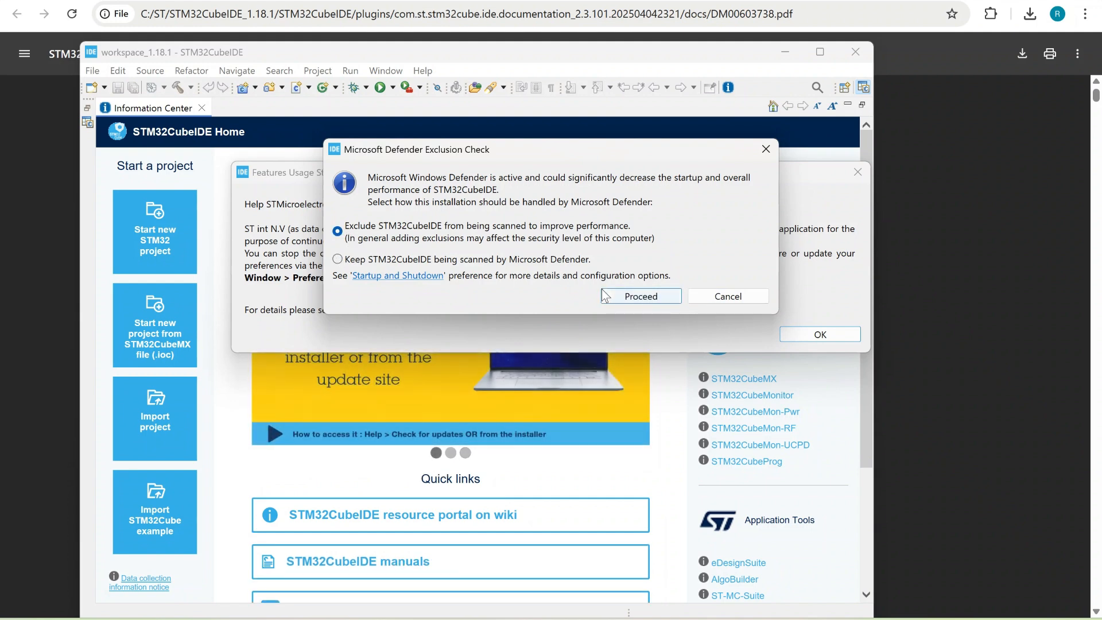
click(649, 296)
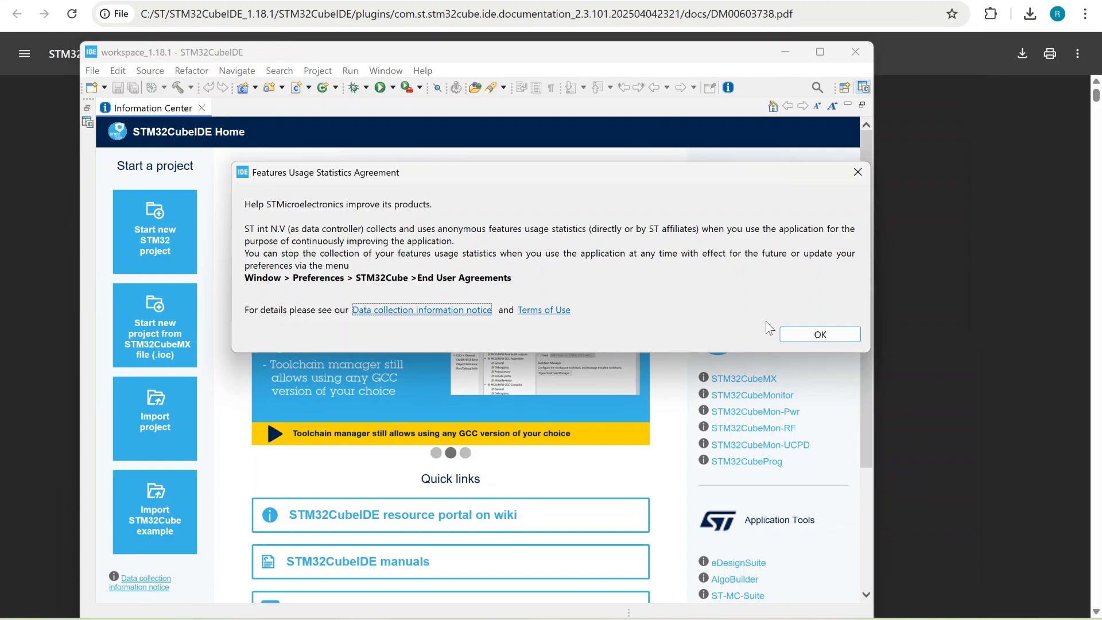
click(799, 335)
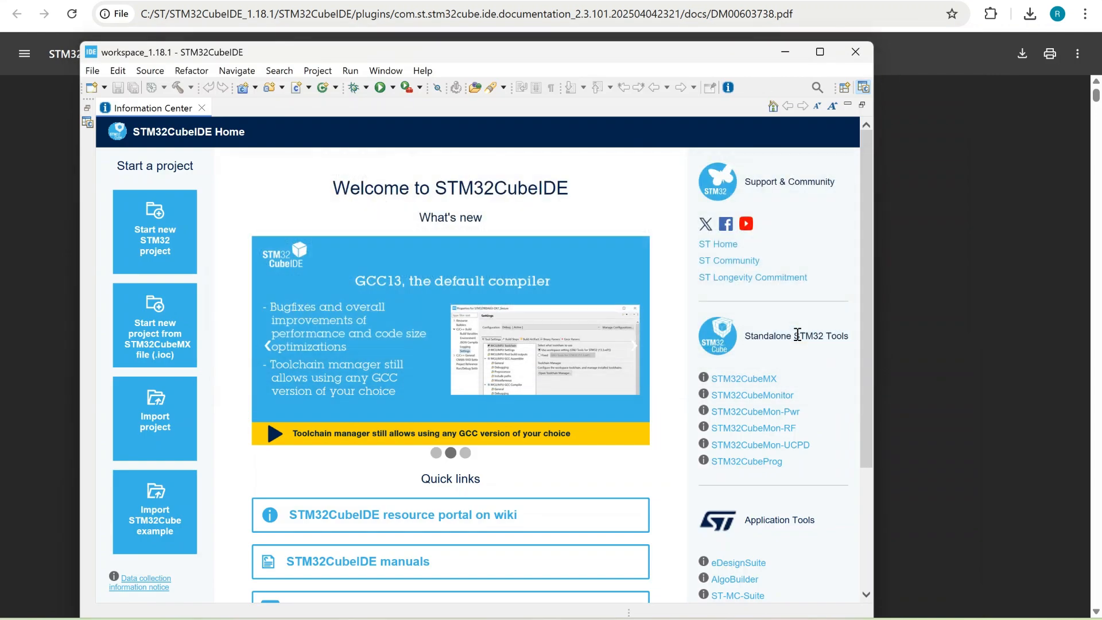
Maximize the STM32CubeIDE window and start creating a new project
click(819, 51)
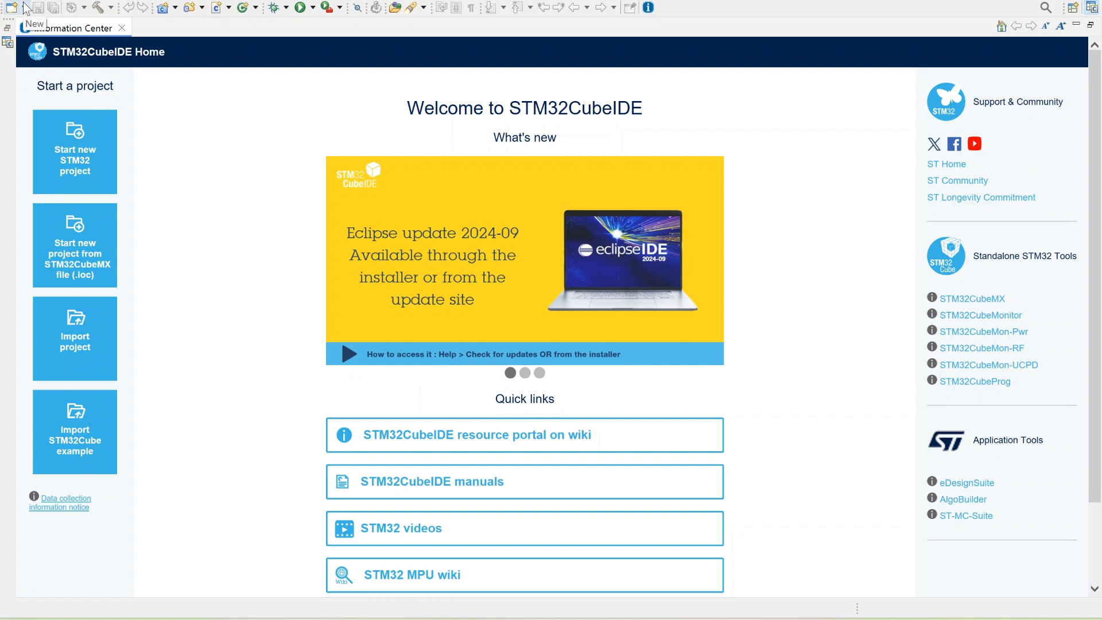
click(12, 1)
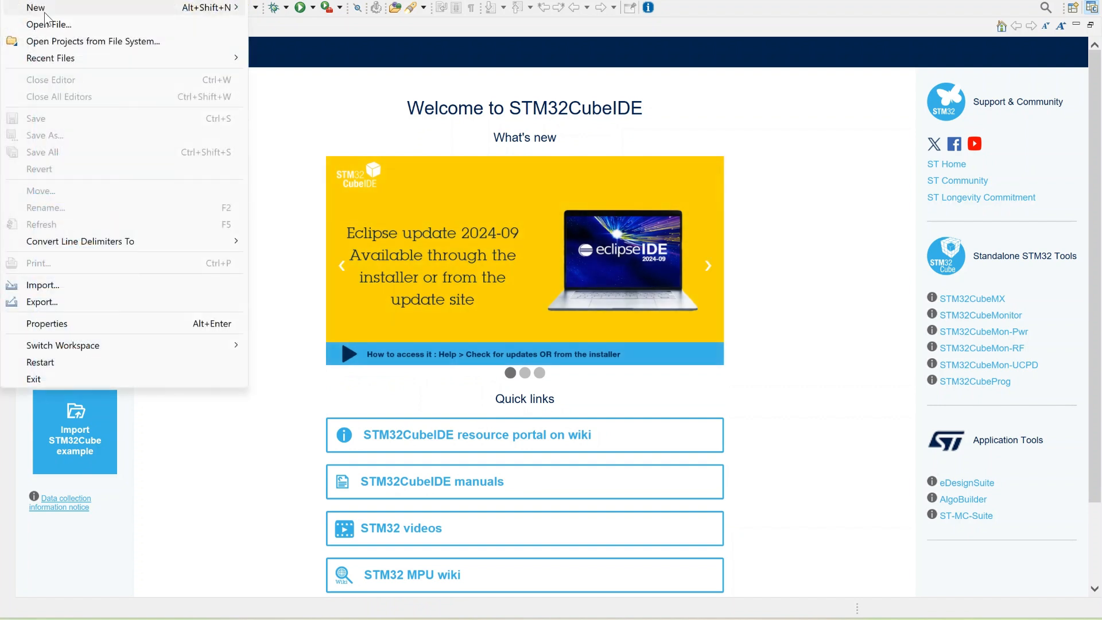
mouse_move(42, 8)
click(270, 40)
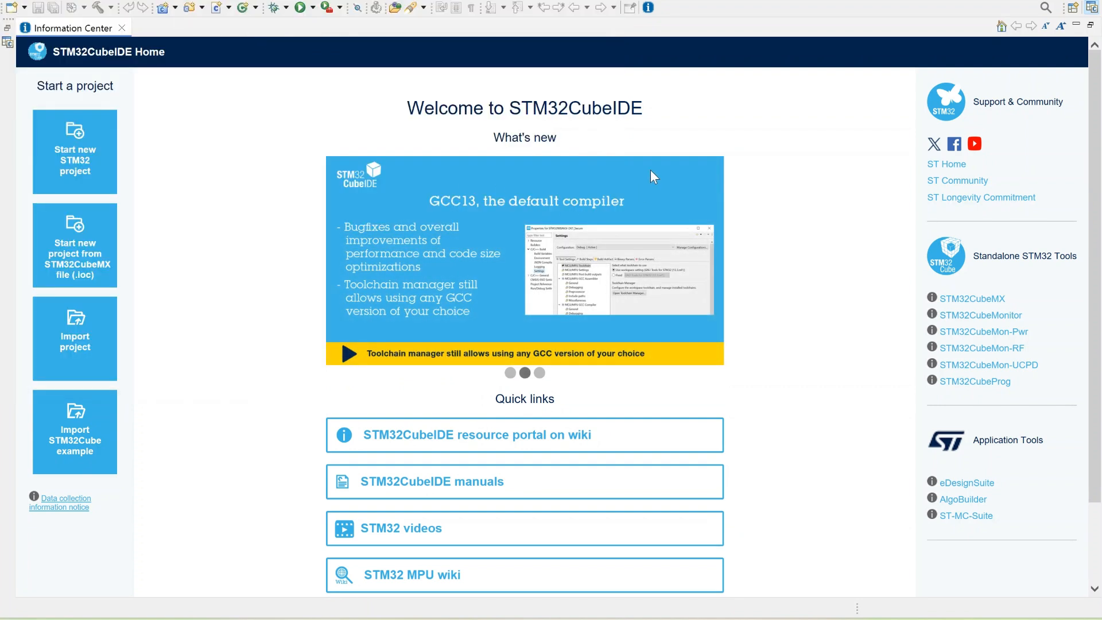